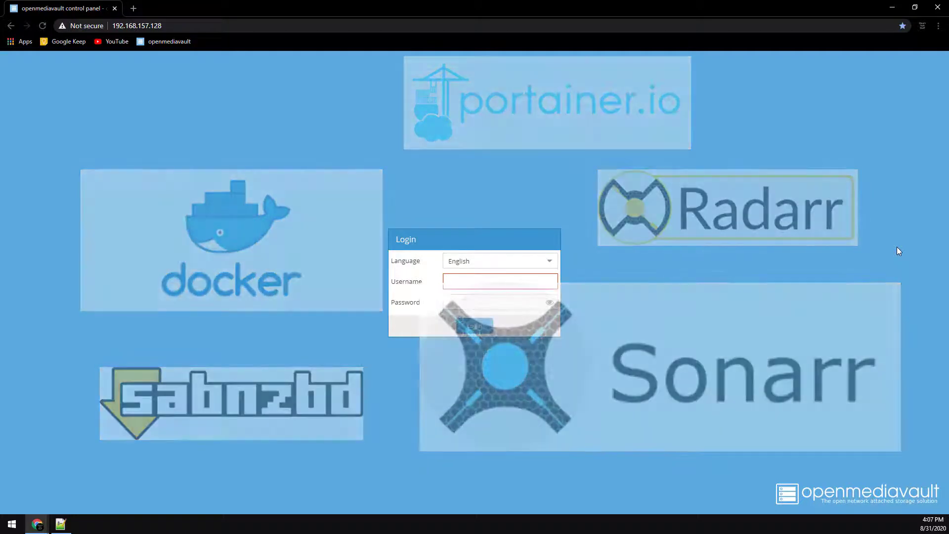
text(admin)
Submit the admin login form to enter the openmediavault web interface
key(Tab)
text(openmediavault)
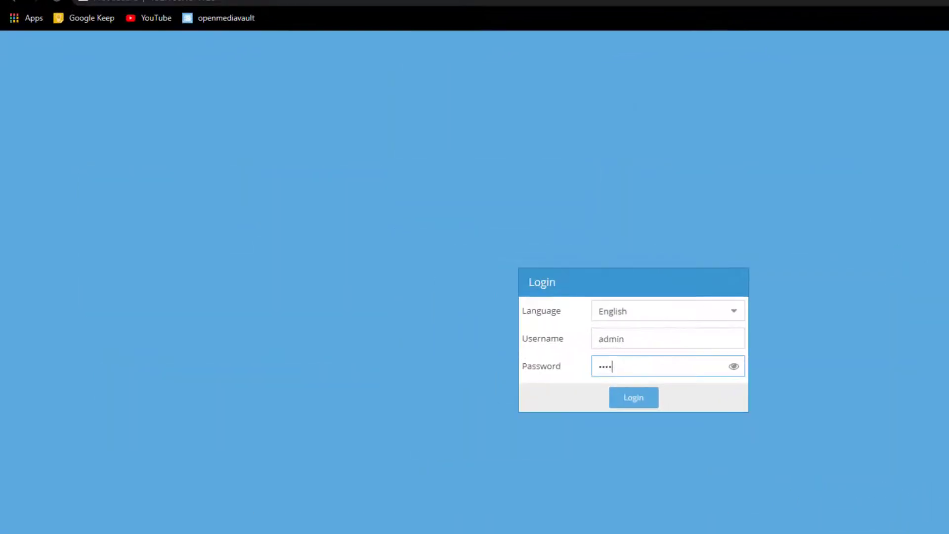
key(Return)
Install Docker from the OMV-Extras Docker settings and close the install log
click(105, 419)
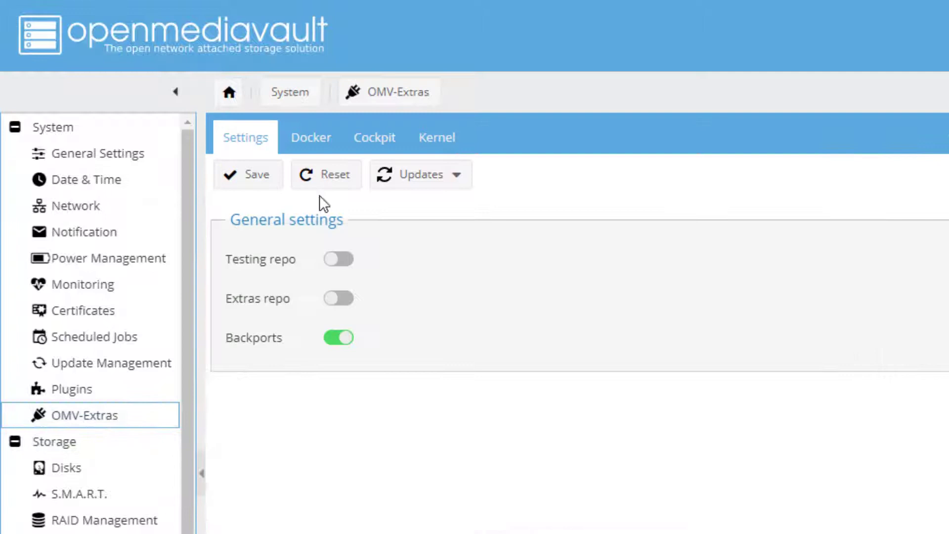
click(314, 143)
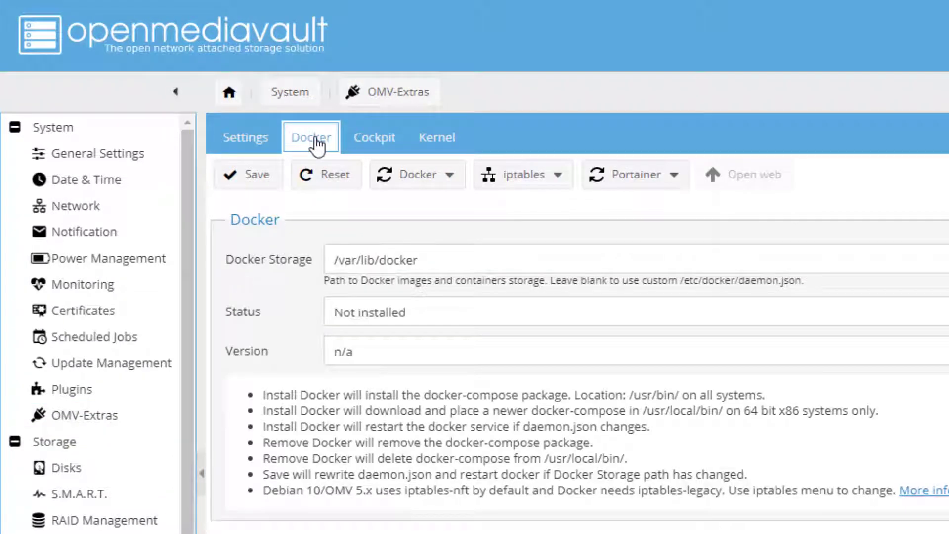
click(430, 182)
click(420, 208)
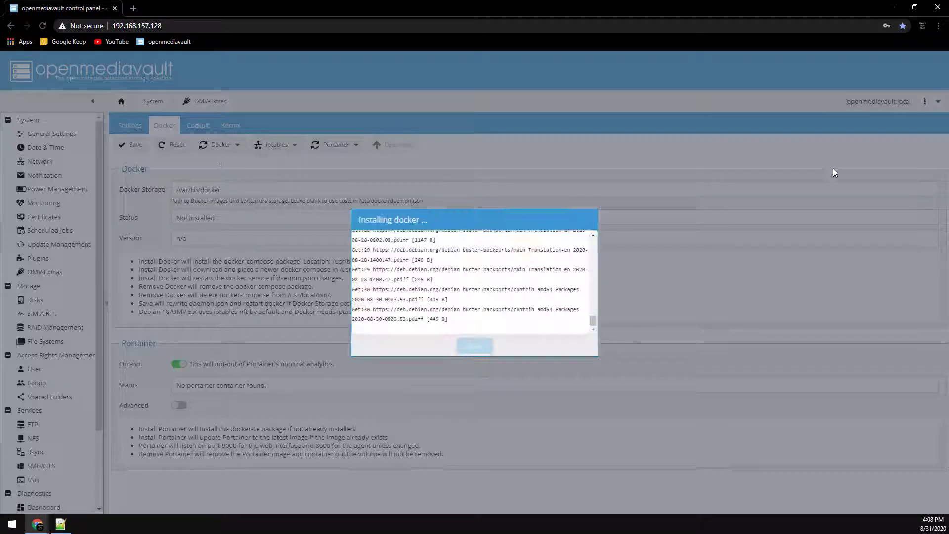
click(473, 347)
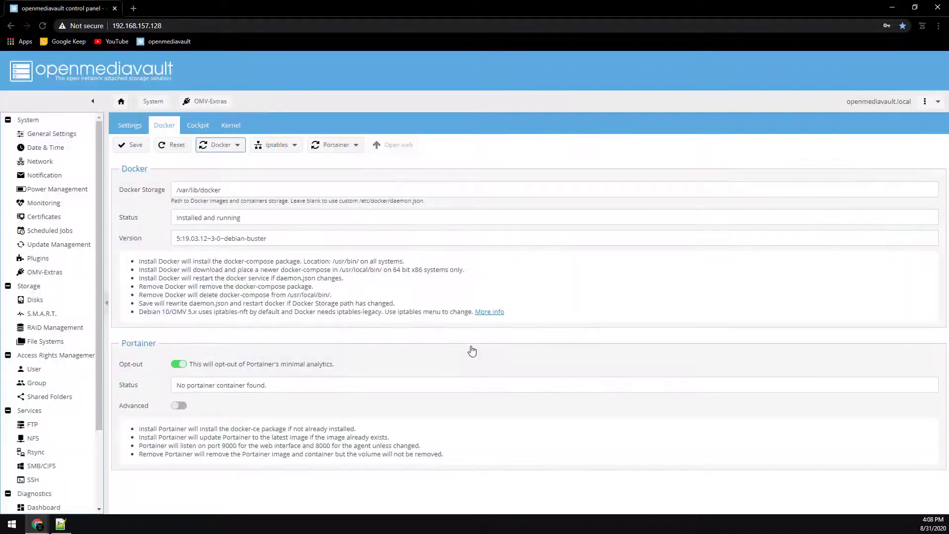
Install Portainer, close its log, and go to the Shared Folders list
click(337, 144)
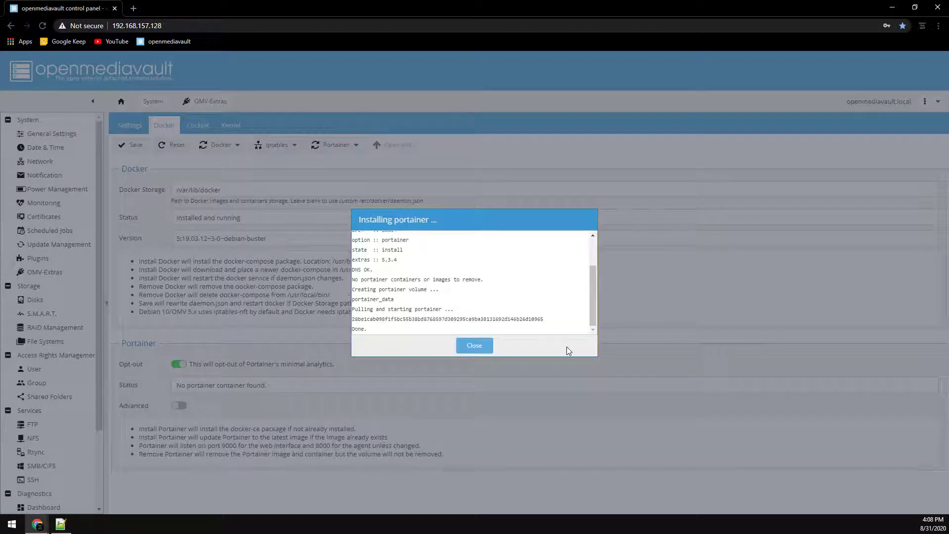
click(476, 345)
click(44, 398)
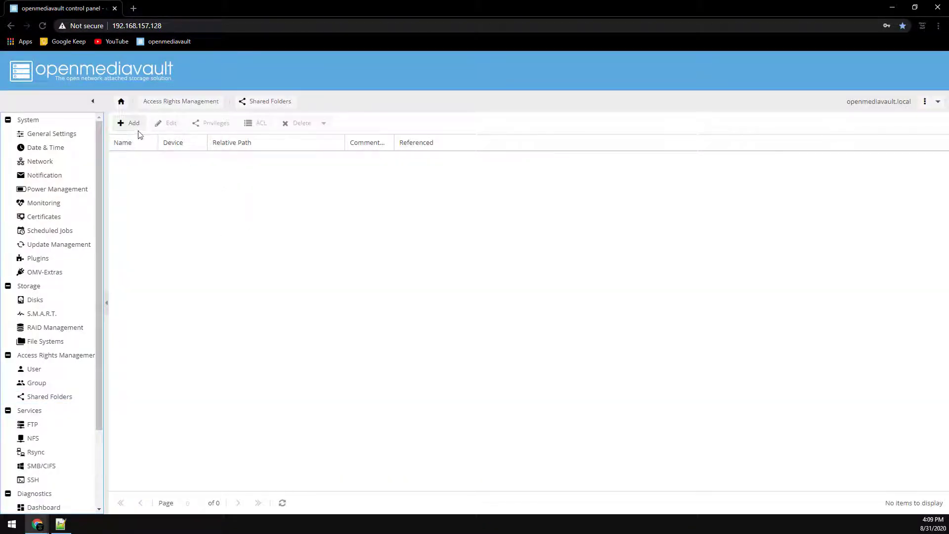
Add the downloads shared folder on the Storage disk and save it
click(131, 123)
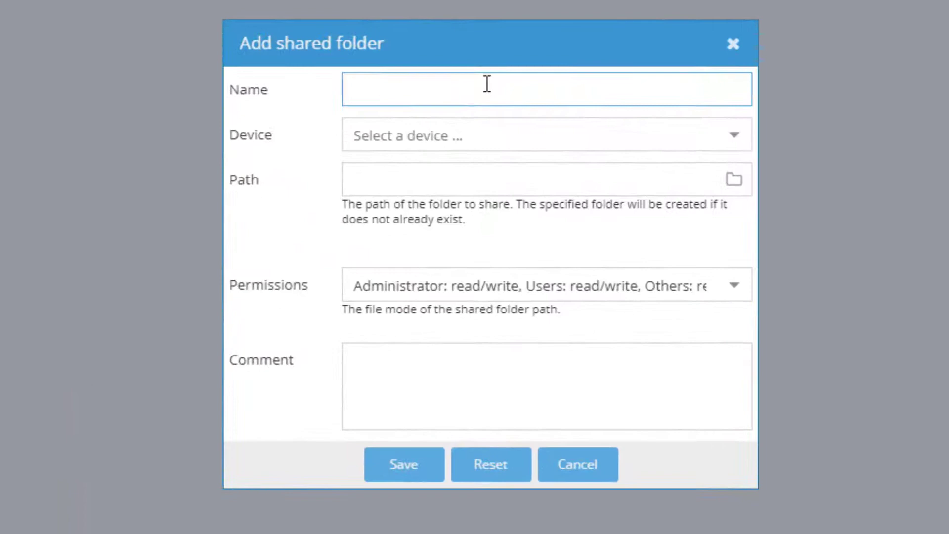
text(downloads)
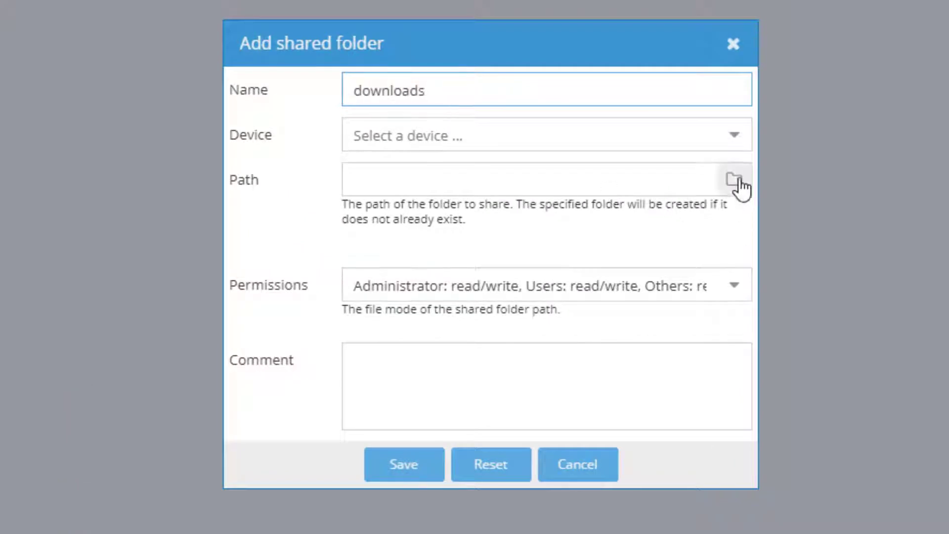
click(730, 141)
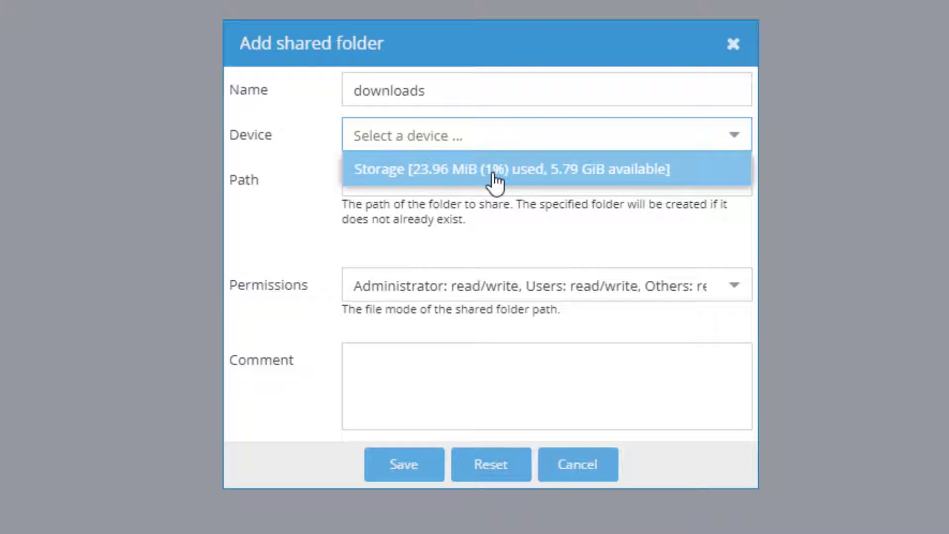
click(494, 172)
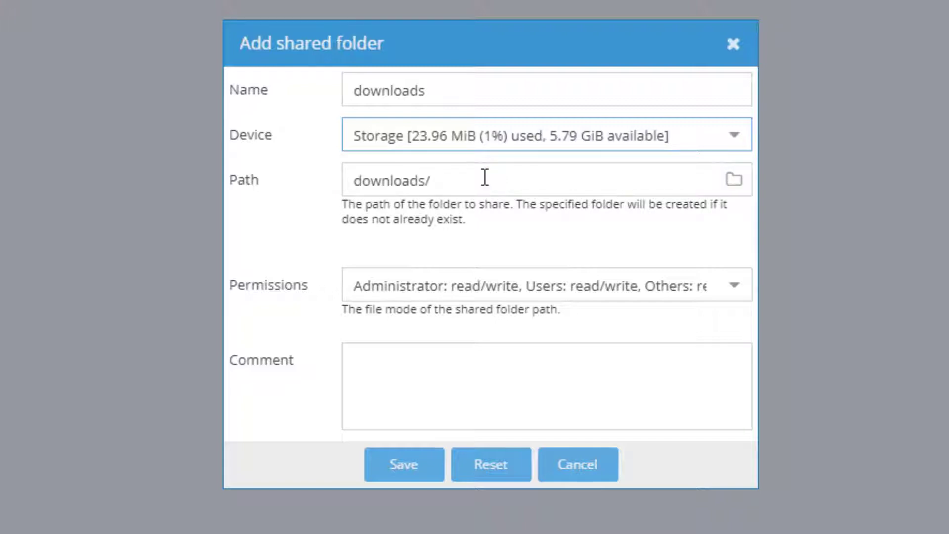
click(422, 475)
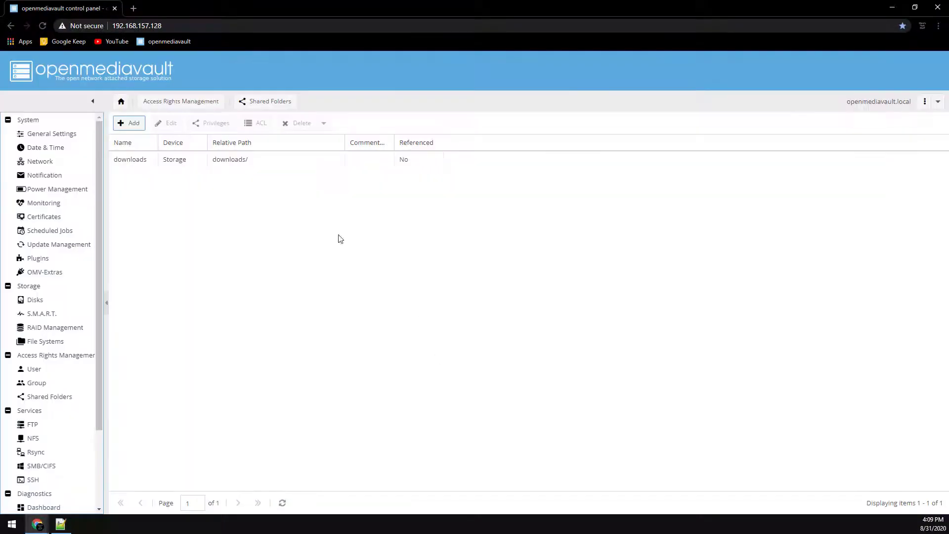
Add the remaining shared folders and apply the pending configuration changes
click(127, 123)
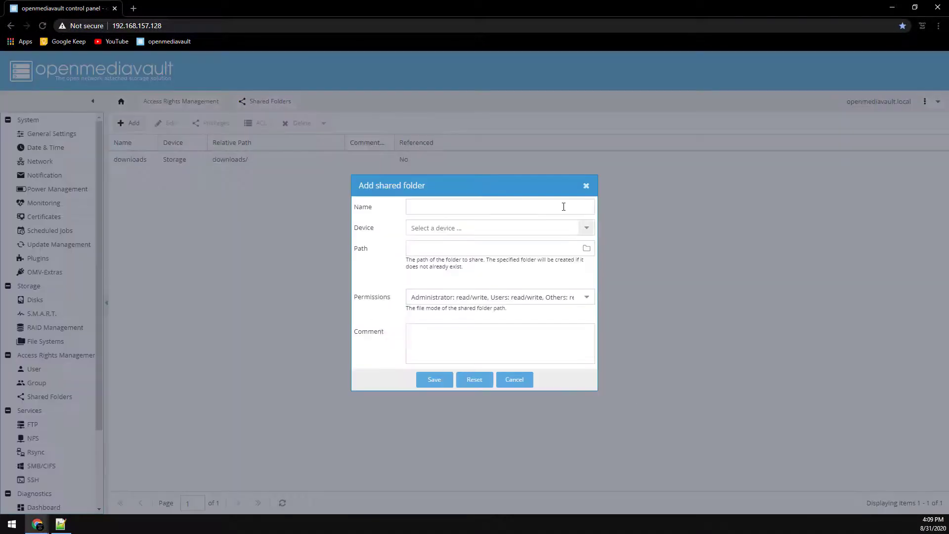
click(544, 211)
text(mov)
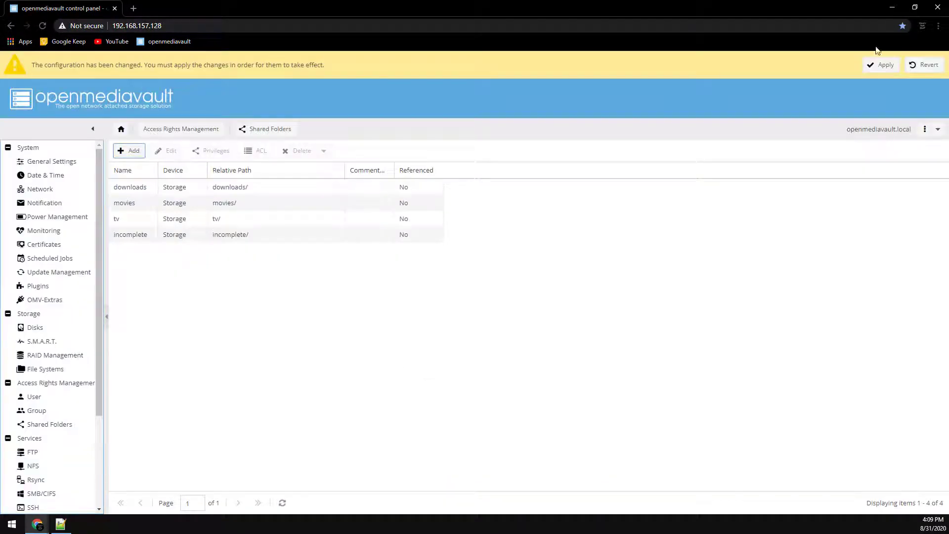
click(881, 65)
click(455, 309)
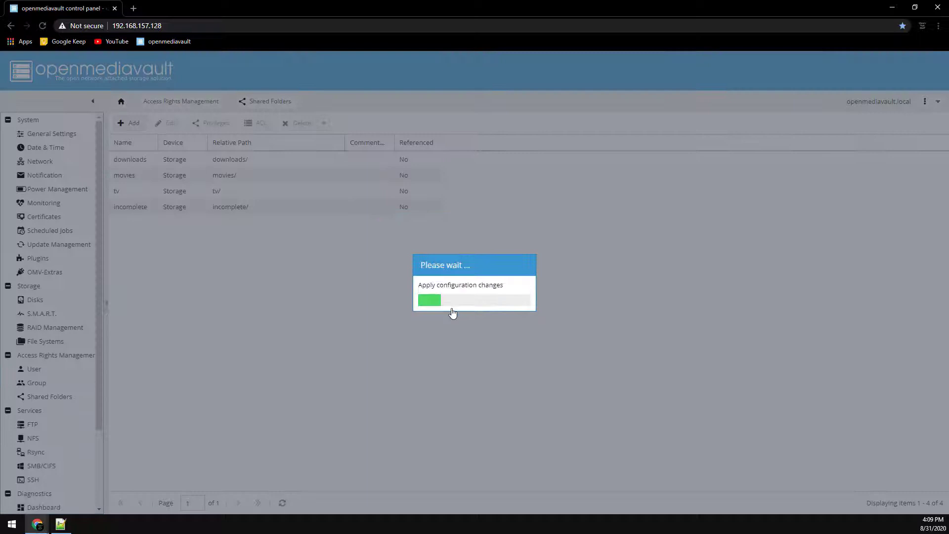
Show the Absolute Path column in the shared folders table
click(423, 146)
mouse_move(323, 274)
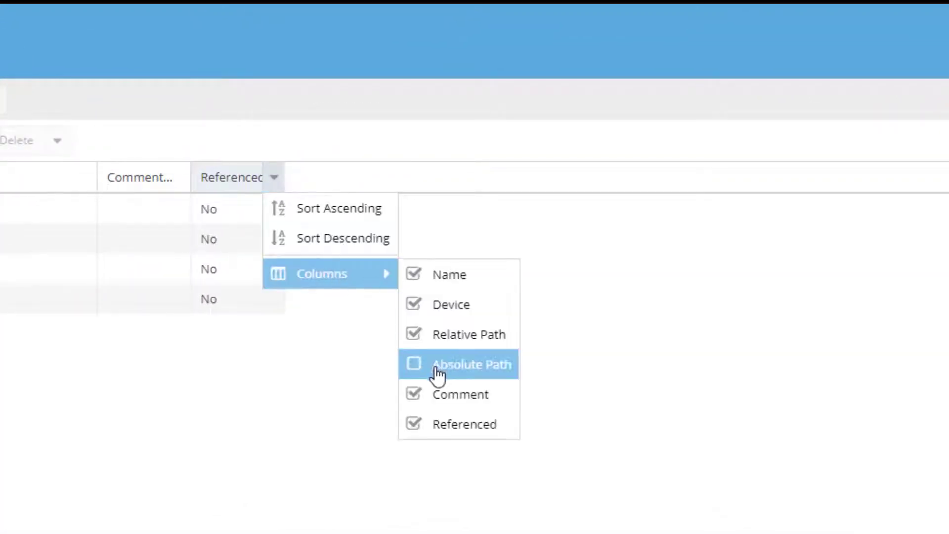
click(434, 365)
click(190, 432)
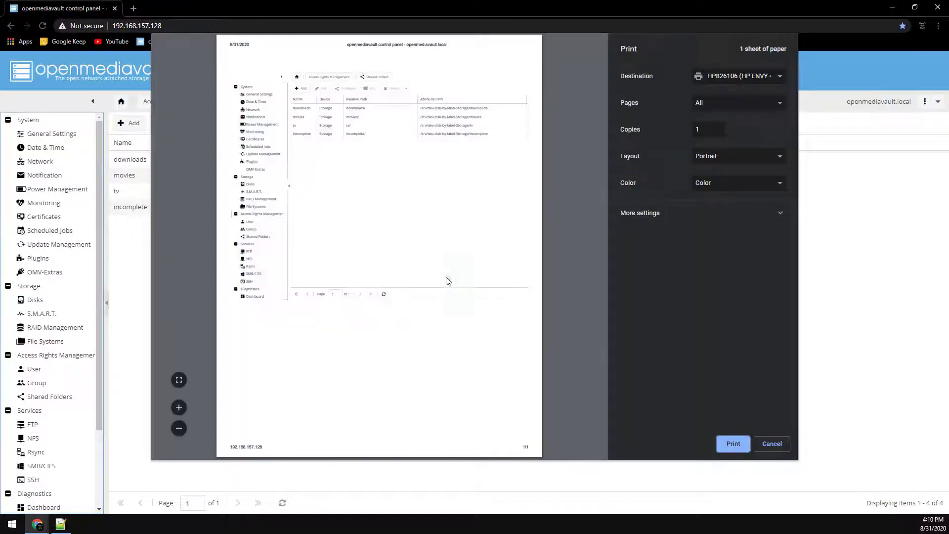
Select the folder rows with their absolute paths in the print preview
click(454, 125)
drag(423, 110, 491, 137)
key(ctrl+c)
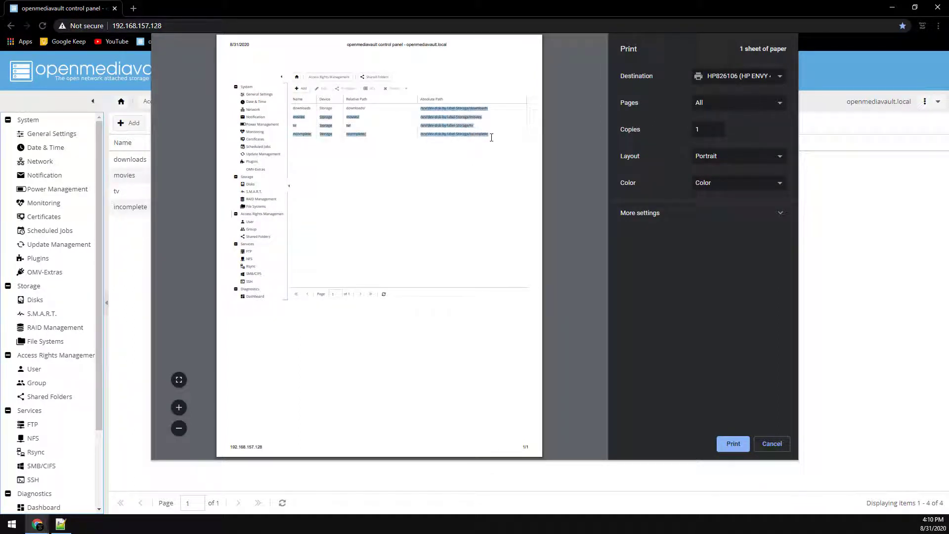
Close the print preview and paste the copied folder rows into Notepad++
click(770, 444)
click(60, 525)
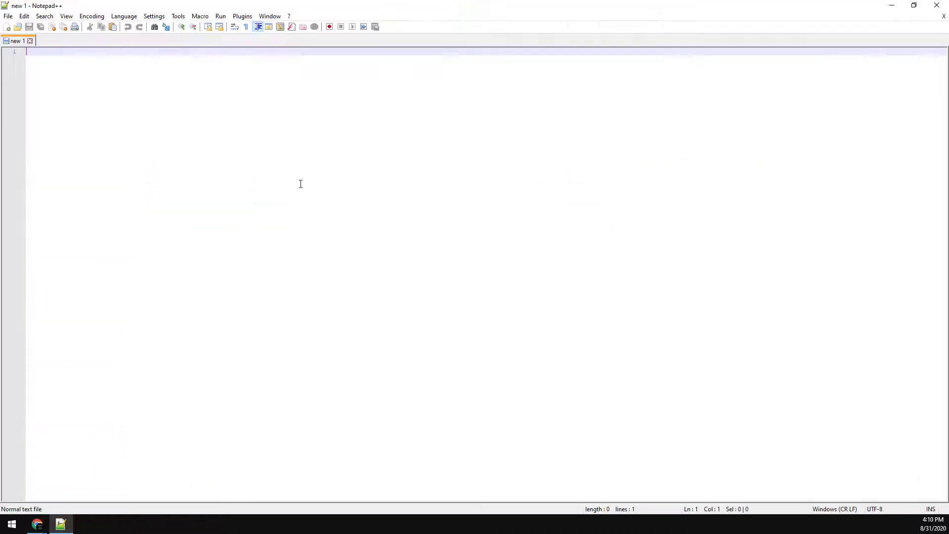
key(ctrl+v)
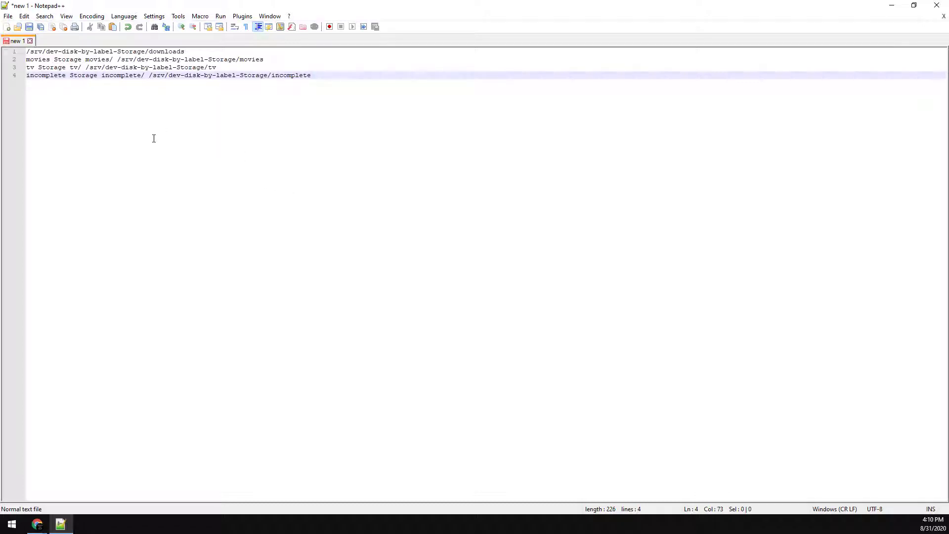
Strip the name and device prefixes so only the four Storage paths remain, with blank lines after
key(Up)
key(Up)
key(Home)
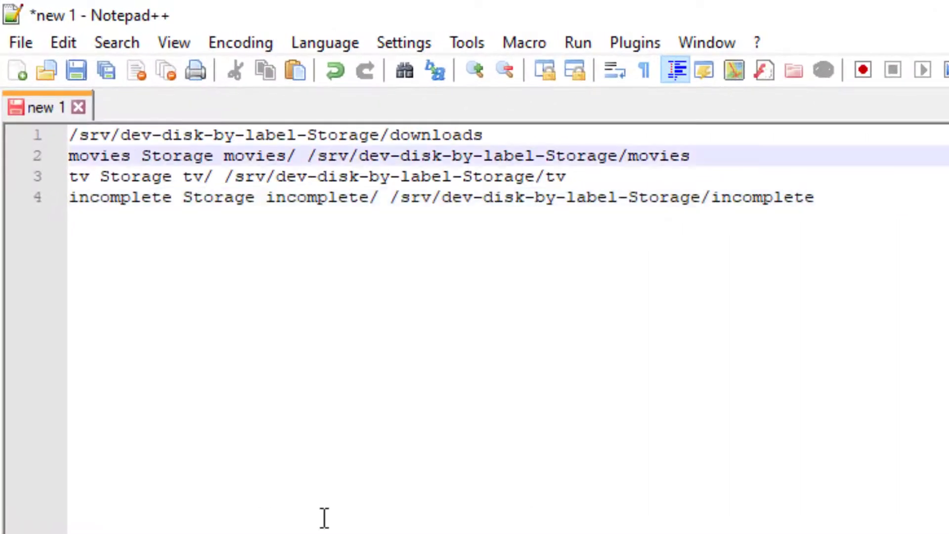
key(ctrl+shift+Right)
key(ctrl+shift+Right)
key(ctrl+shift+Right)
key(Delete)
key(Down)
key(Home)
key(ctrl+shift+Right)
key(ctrl+shift+Right)
key(ctrl+shift+Right)
key(ctrl+shift+Right)
key(Delete)
key(Down)
key(Home)
key(ctrl+shift+Right)
key(ctrl+shift+Right)
key(ctrl+shift+Right)
key(ctrl+shift+Right)
key(Delete)
key(End)
key(Return)
key(Return)
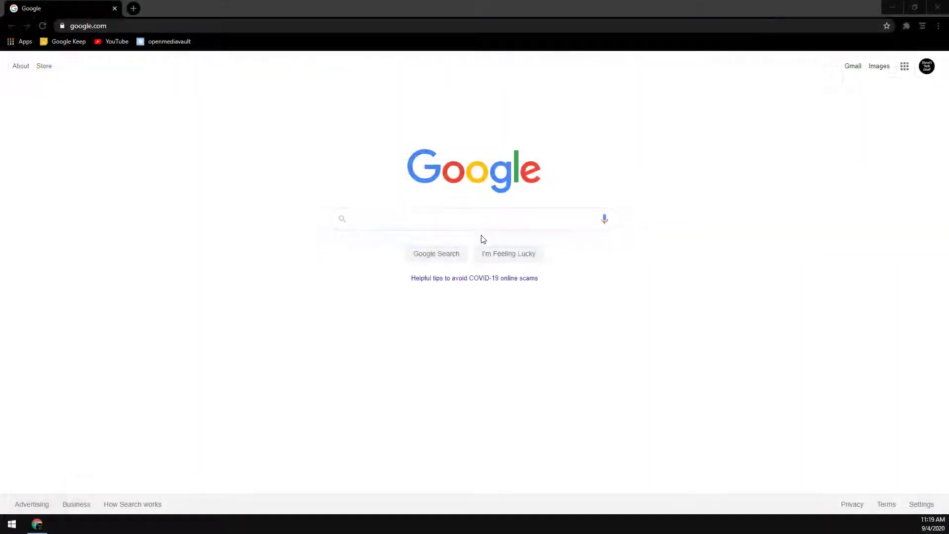
Find the linuxserver/sonarr page on Docker Hub and select its docker create example snippet
click(486, 211)
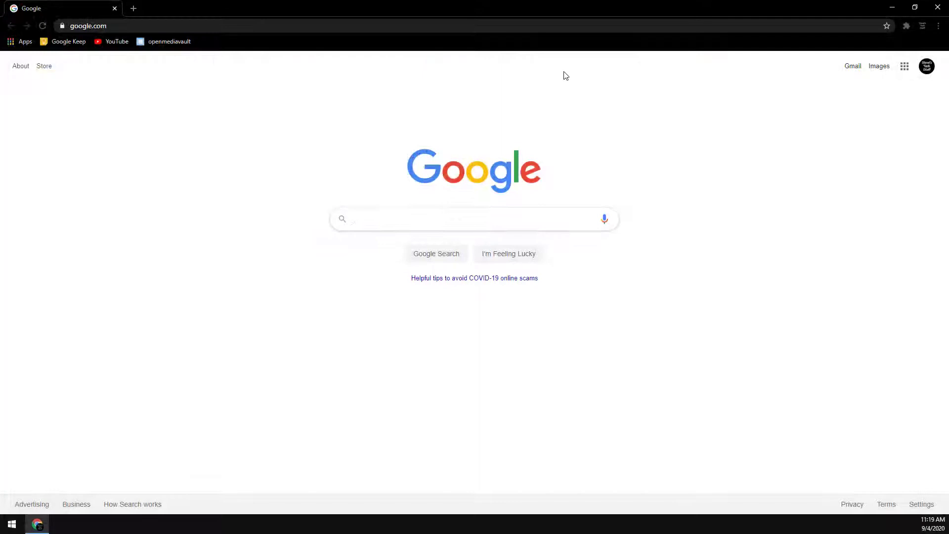
text(docker )
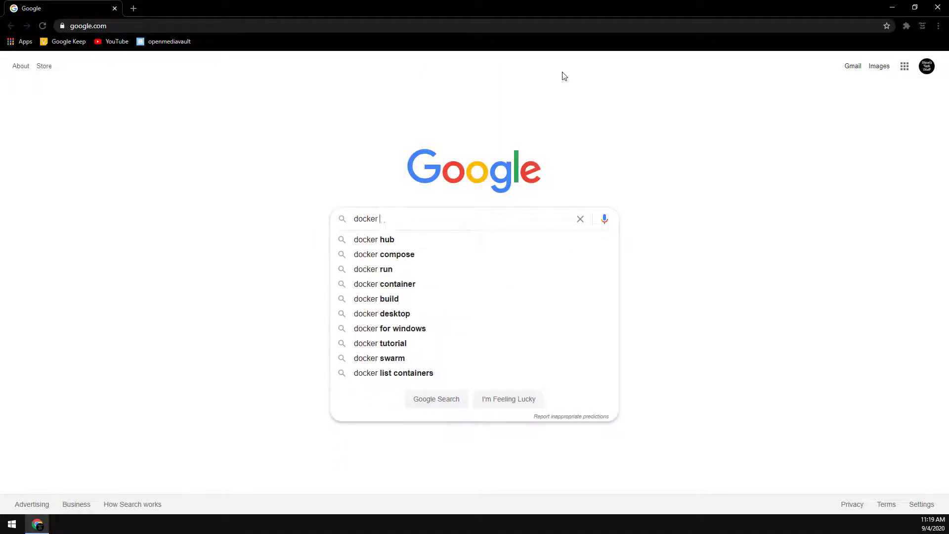
text(hub)
key(Return)
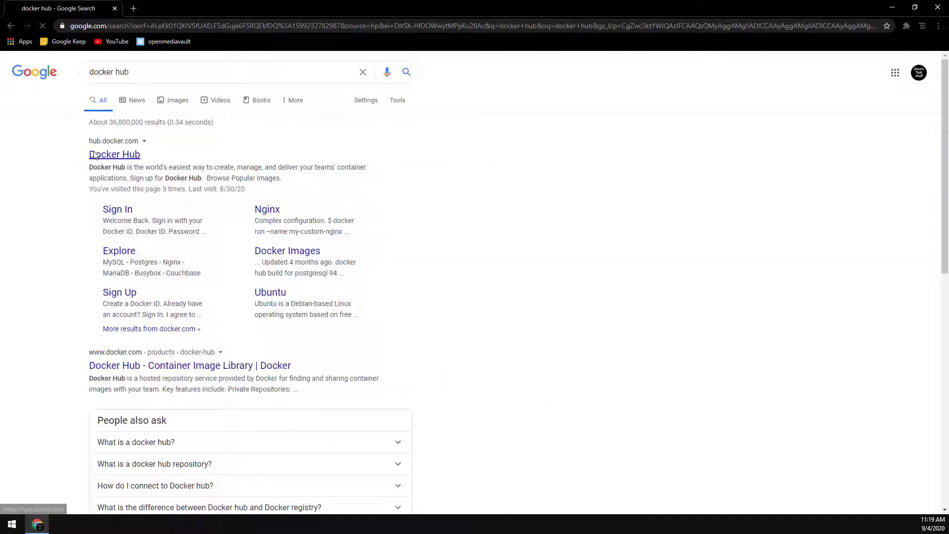
click(96, 156)
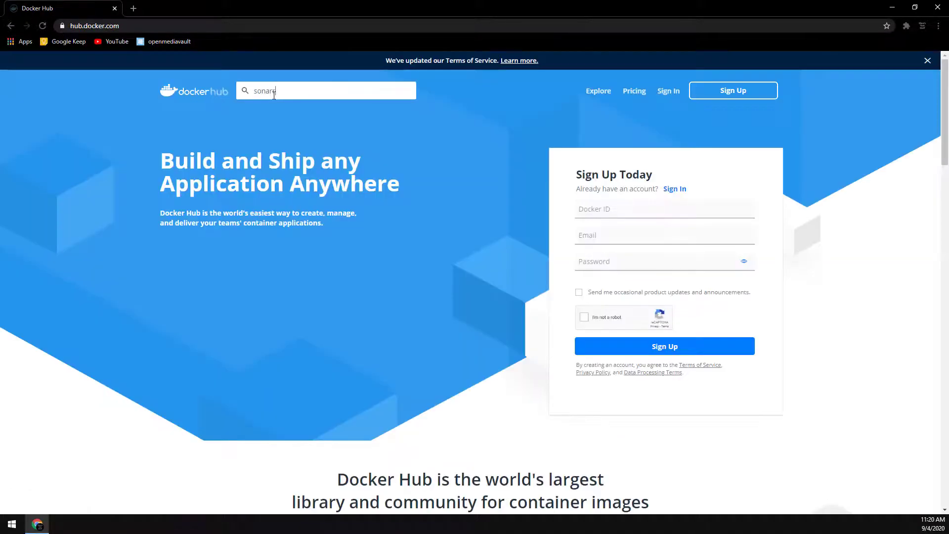
text(r)
click(285, 132)
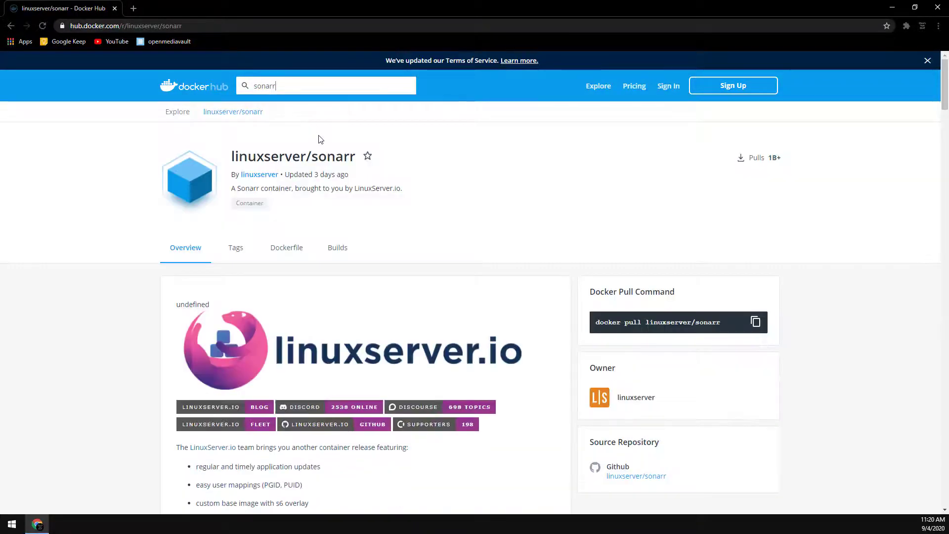
scroll(512, 265, down, 5)
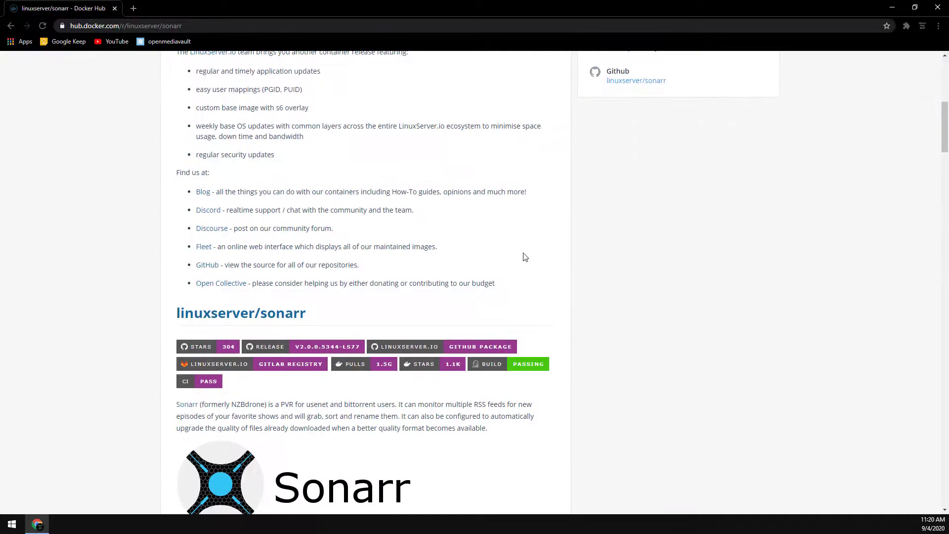
scroll(540, 267, down, 3)
scroll(830, 190, down, 5)
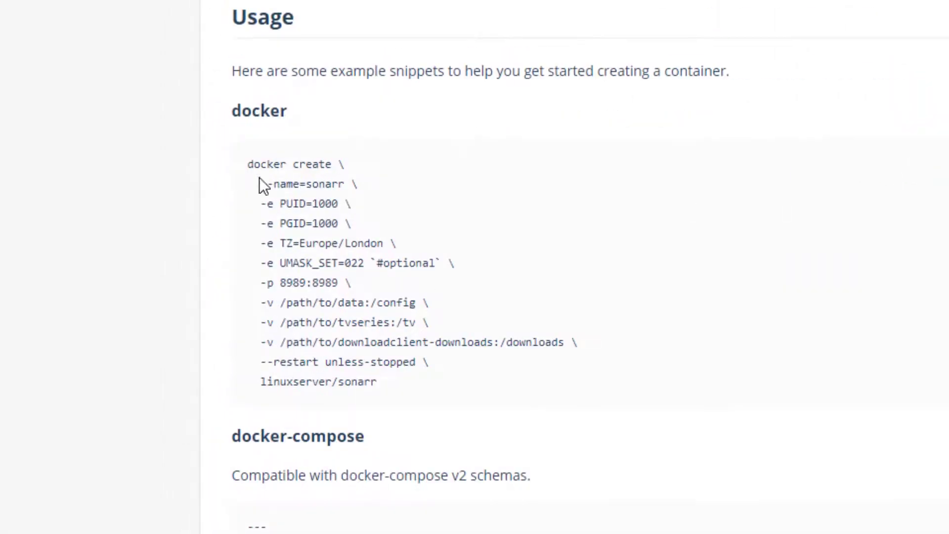
drag(250, 163, 408, 394)
key(ctrl+c)
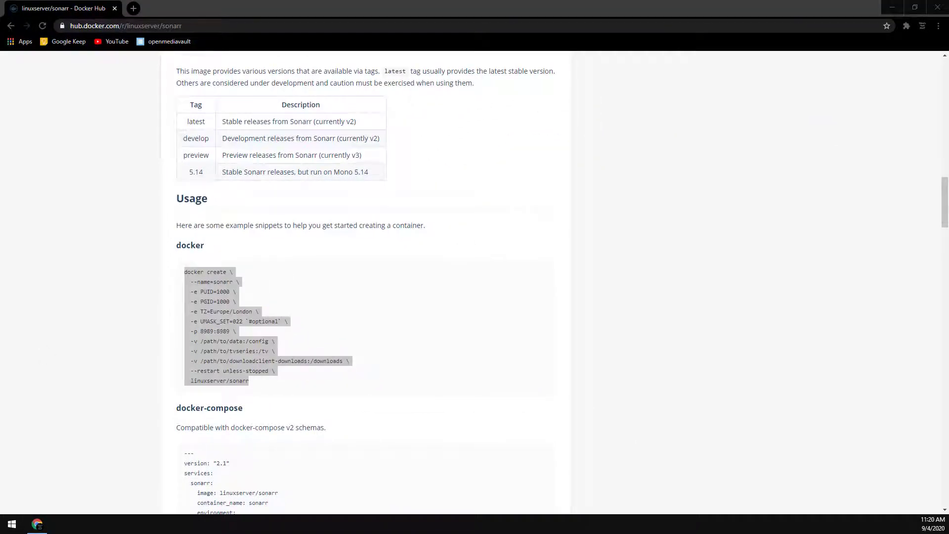
Paste the snippet, change docker create to docker run and add a -d line
key(ctrl+v)
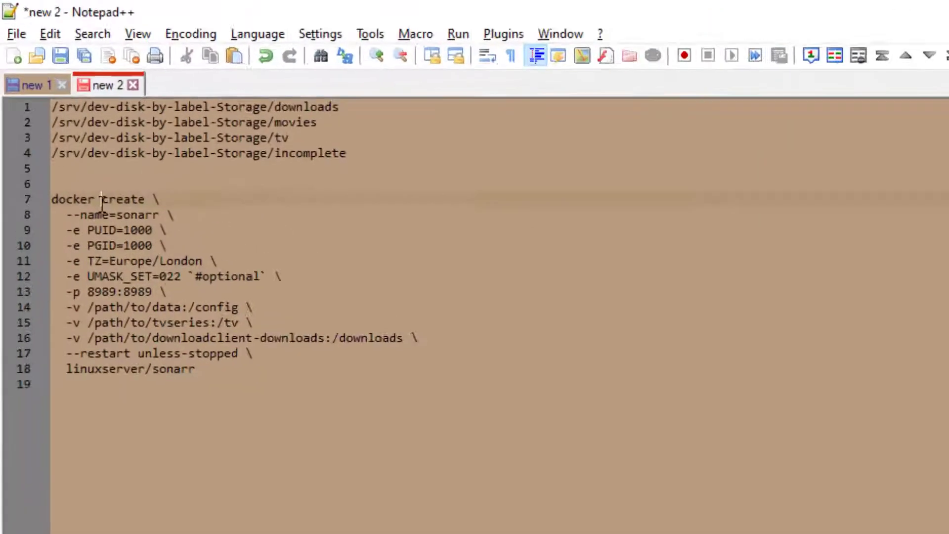
double_click(59, 95)
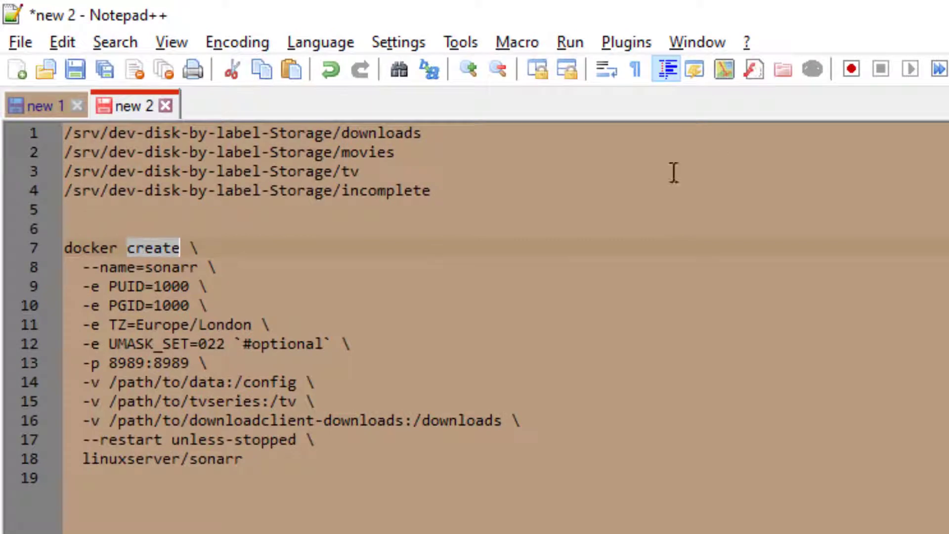
text(r)
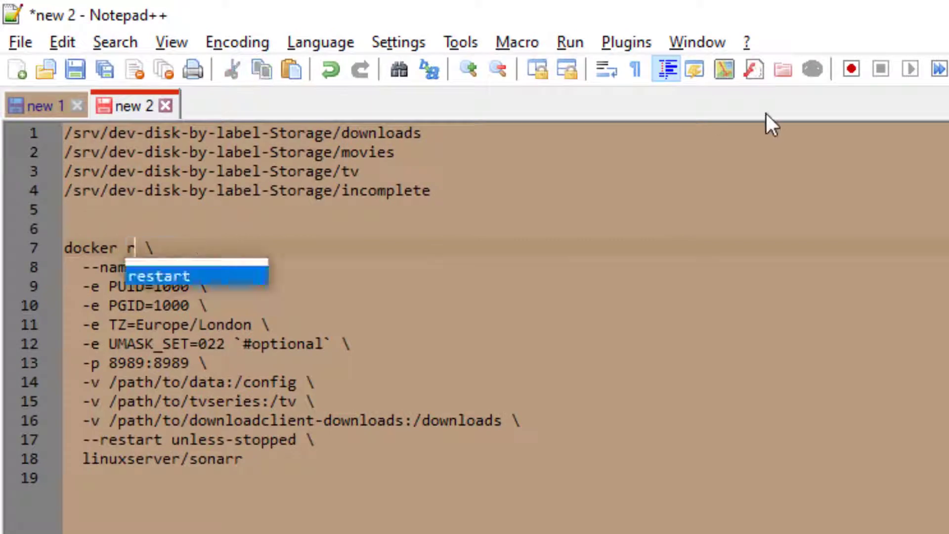
text(un)
key(Return)
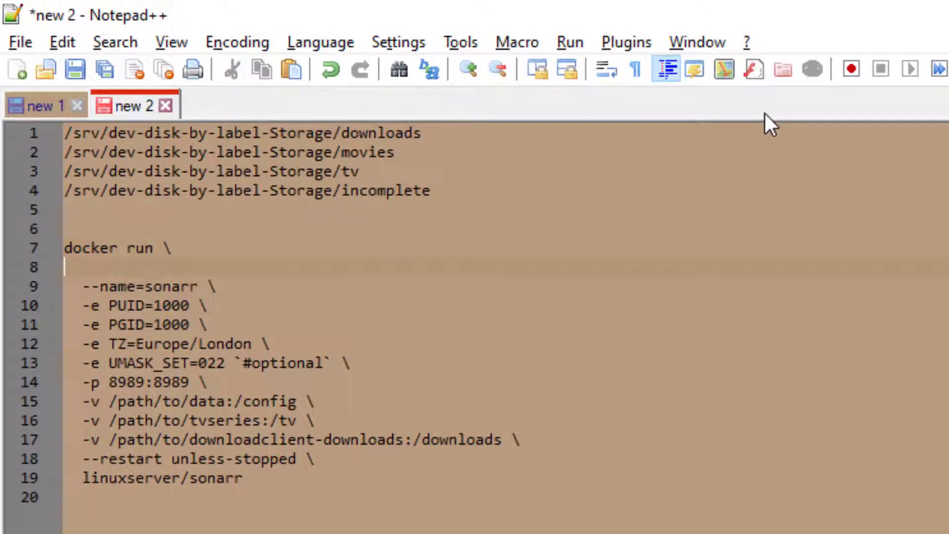
text(-d\)
key(Down)
key(Down)
key(Down)
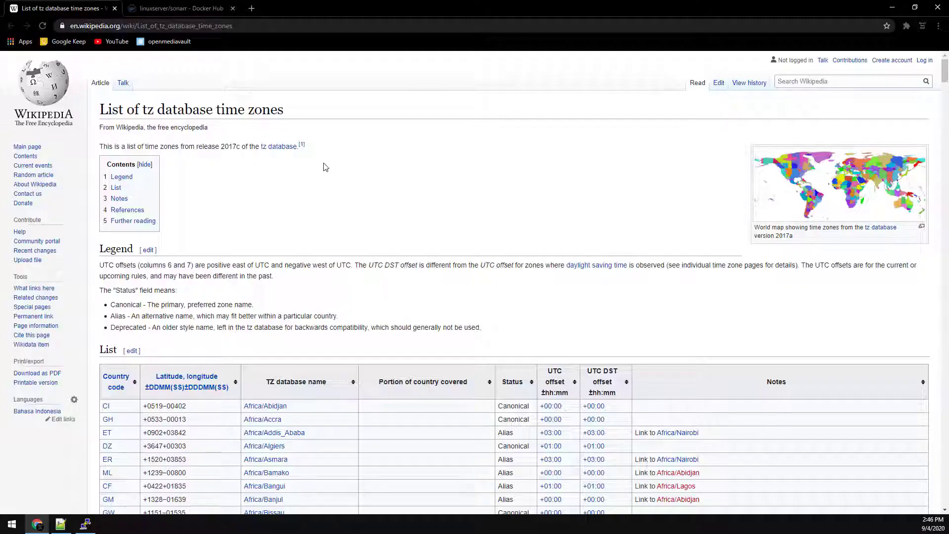
Find and copy America/New_York on the Wikipedia tz list, then return to Notepad++
key(ctrl+f)
text(york)
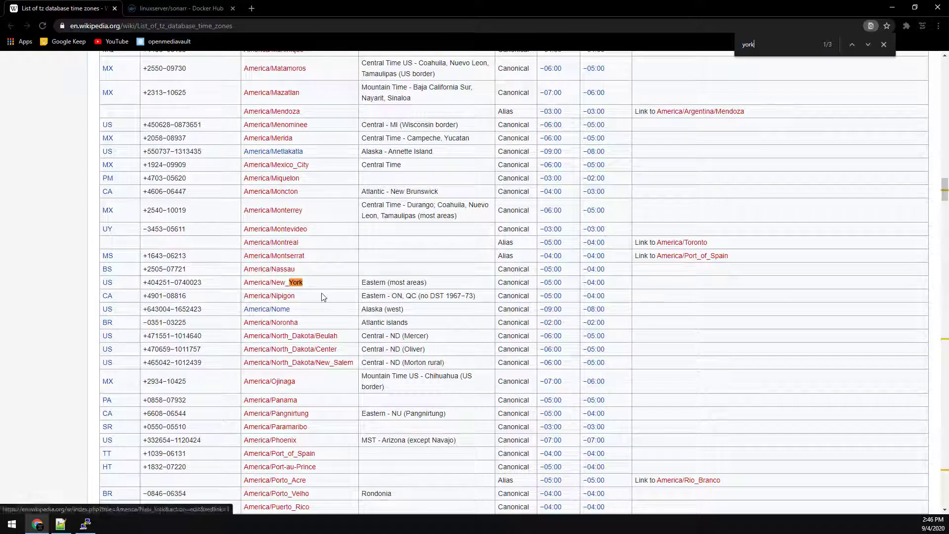
drag(302, 283, 243, 284)
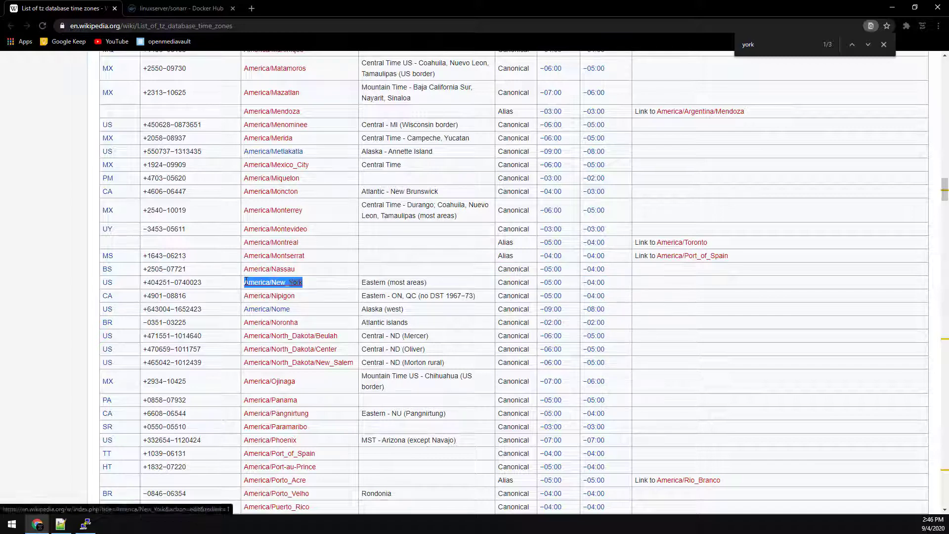
key(alt+Tab)
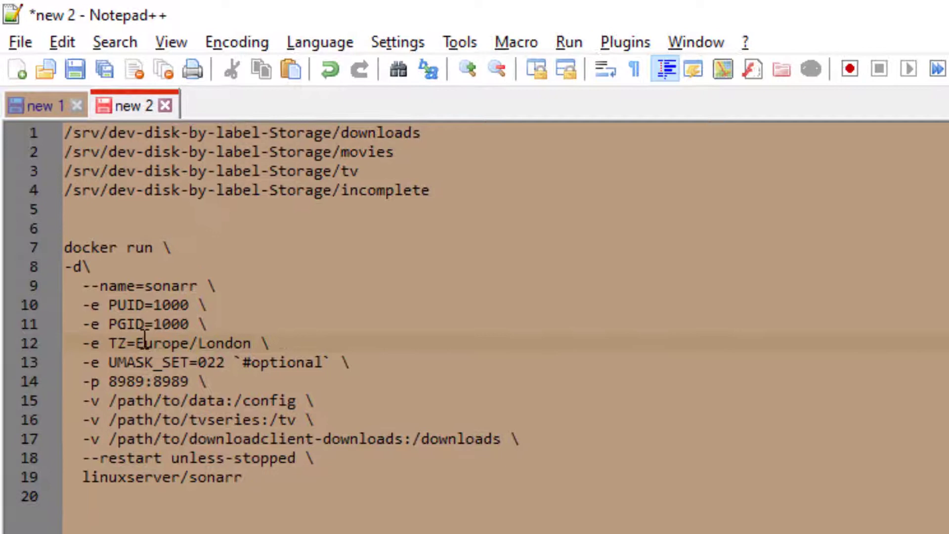
Set TZ=America/New_York and delete the UMASK_SET and config volume lines
drag(135, 343, 250, 344)
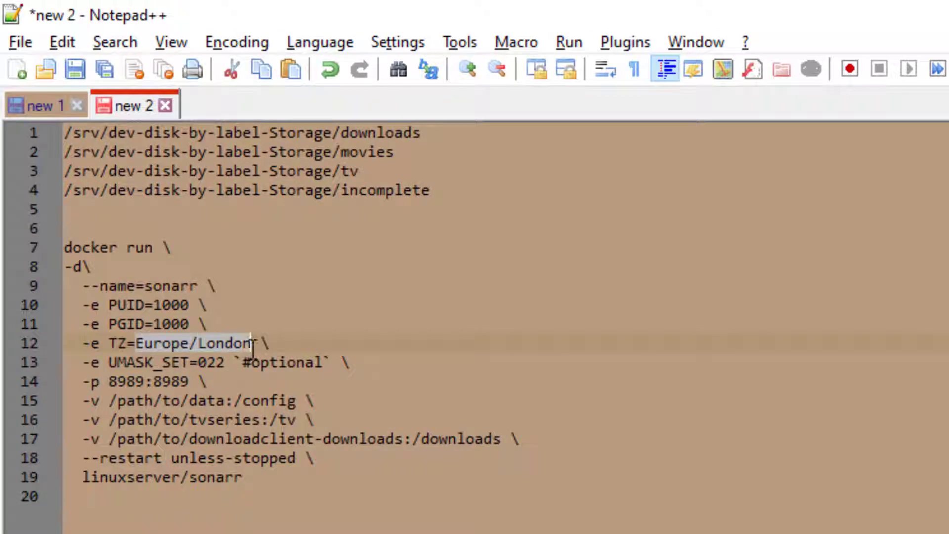
text(America/New_York)
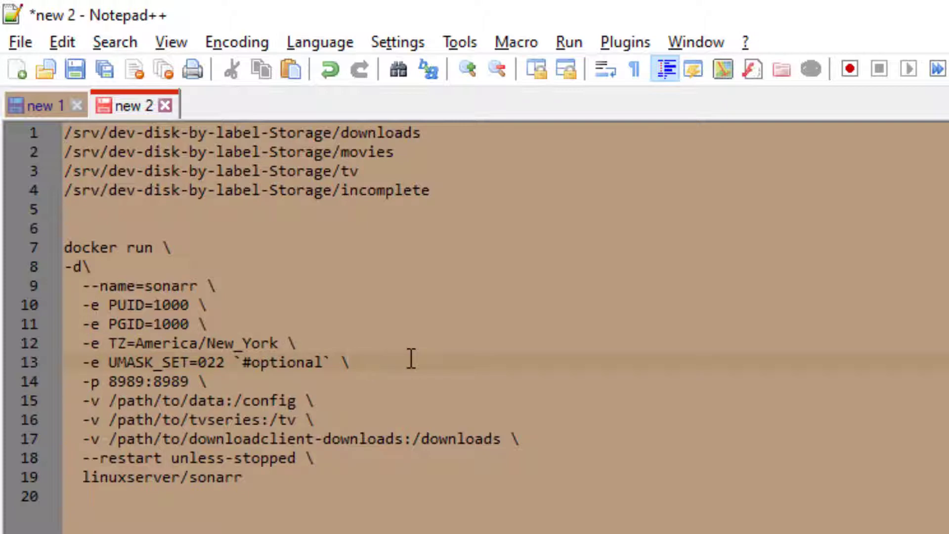
key(shift+Home)
key(shift+Home)
key(Delete)
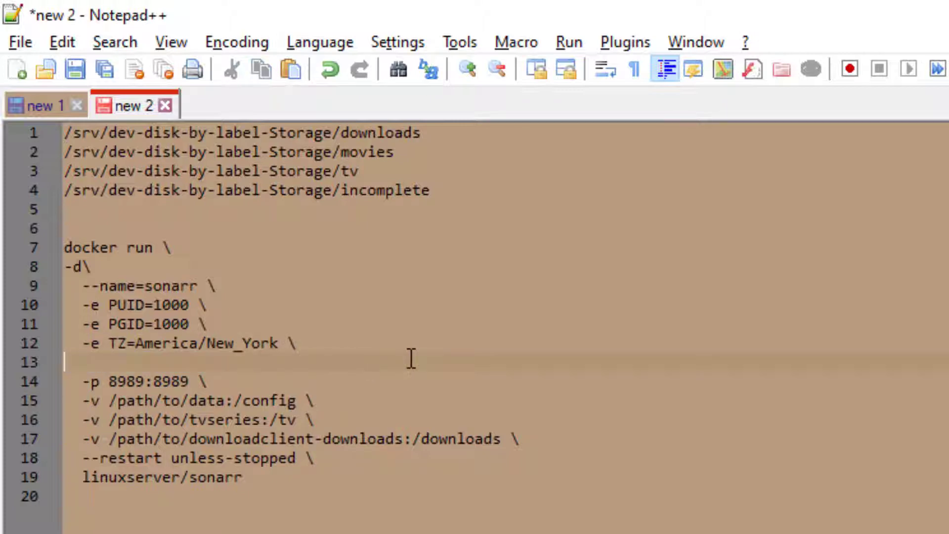
key(Delete)
key(shift+End)
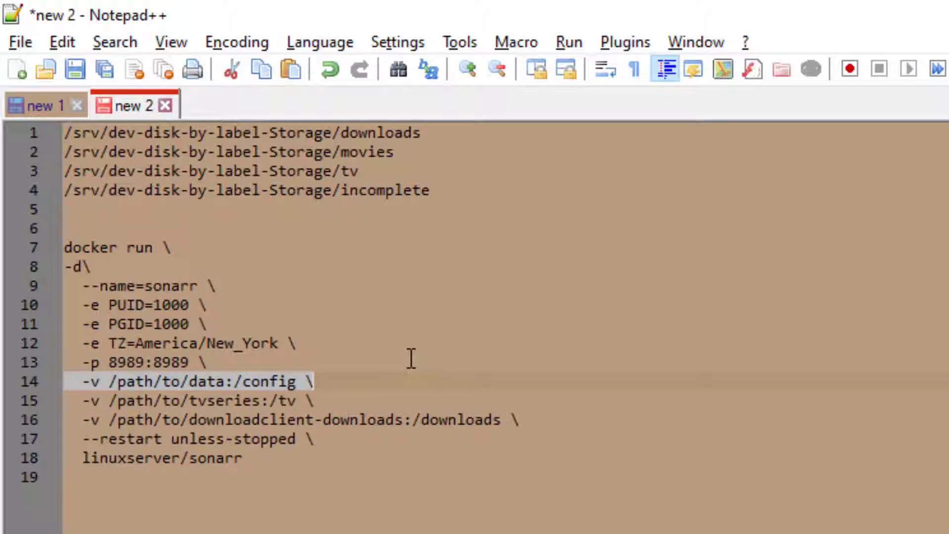
key(Delete)
key(Delete)
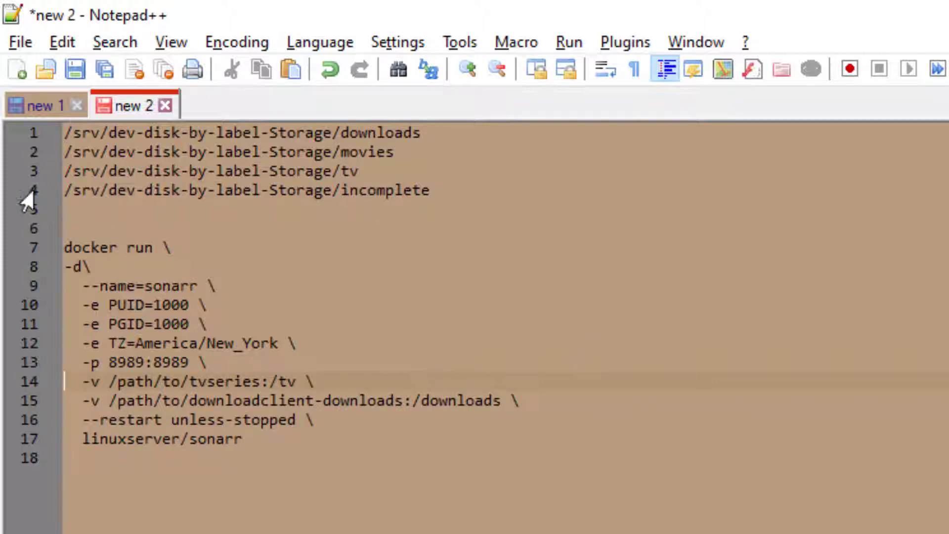
Replace the /path/to/tvseries placeholder with the Storage tv path mapped to /tv
drag(21, 192, 18, 180)
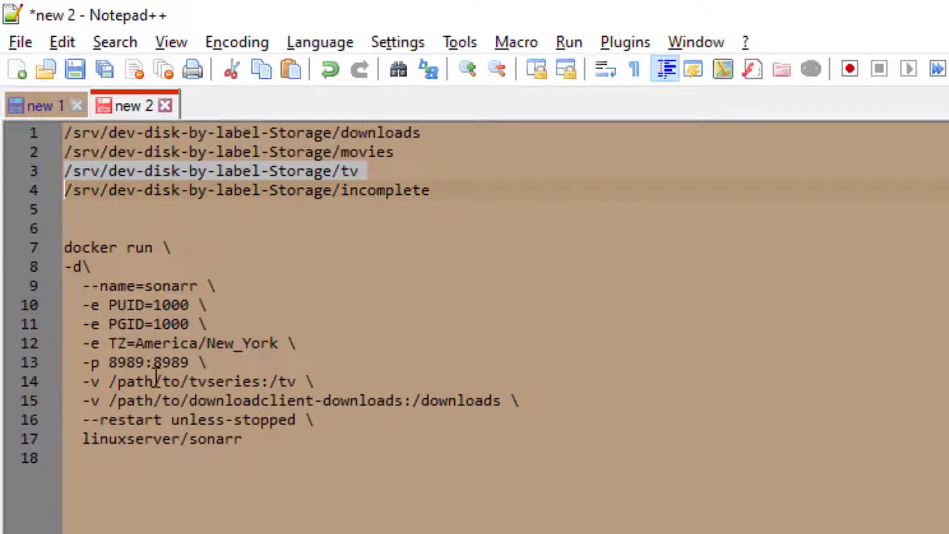
click(127, 381)
drag(127, 381, 261, 381)
text(/srv/dev-disk-by-label-Storage/tv)
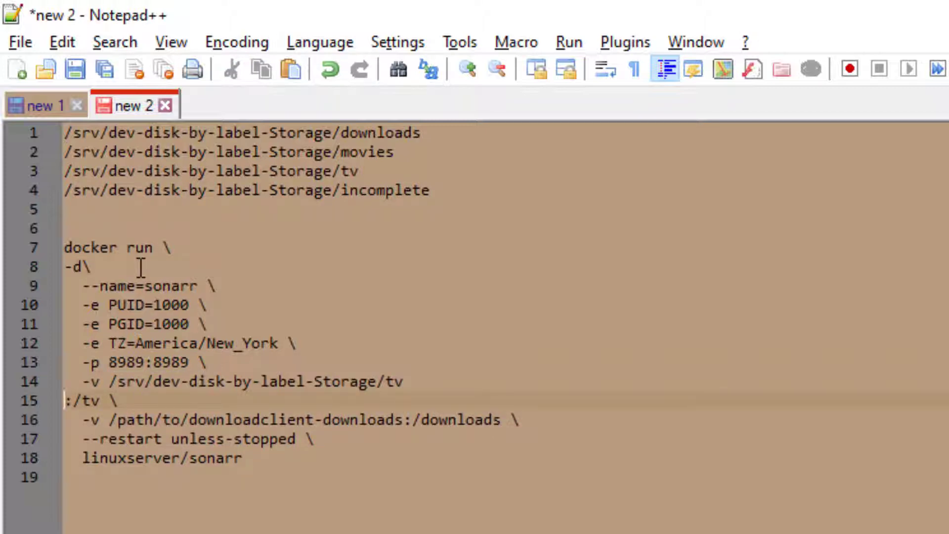
key(BackSpace)
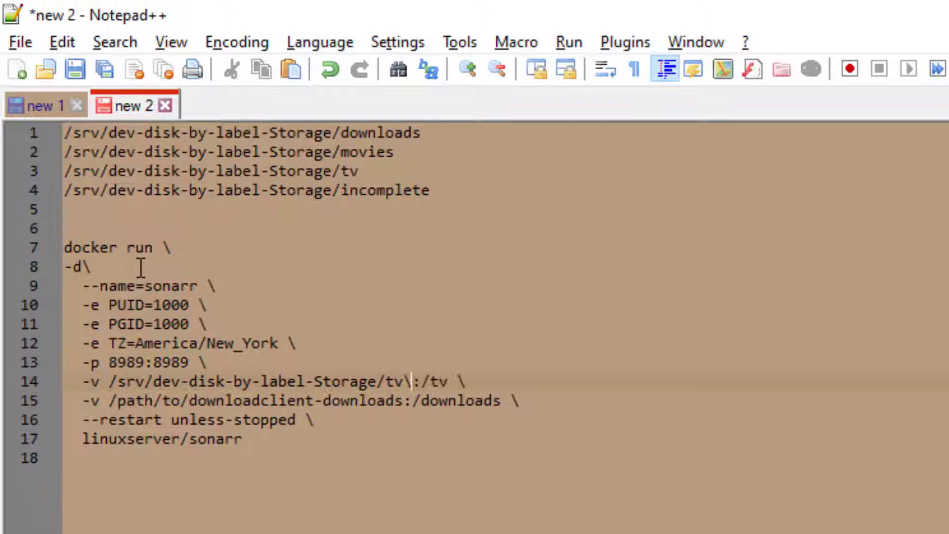
key(BackSpace)
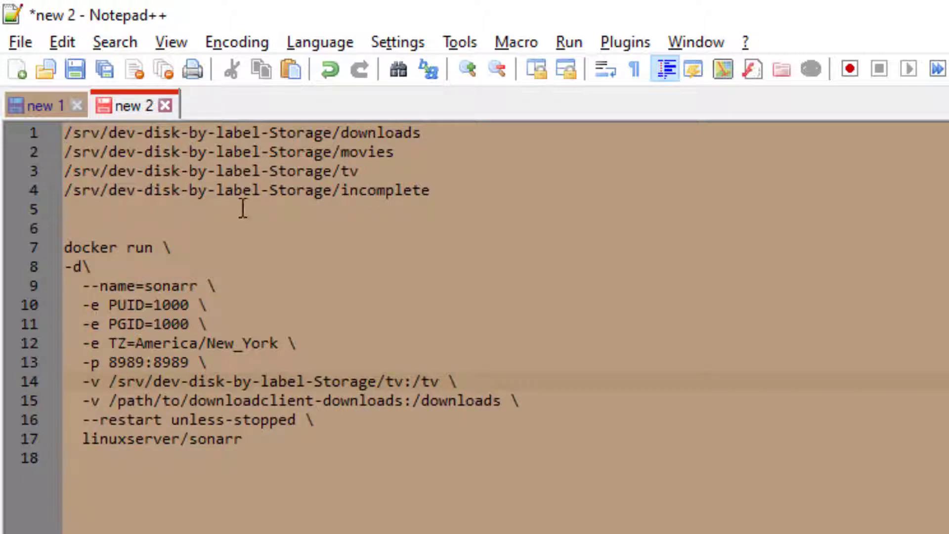
Replace the downloadclient-downloads placeholder with the Storage downloads path
click(15, 135)
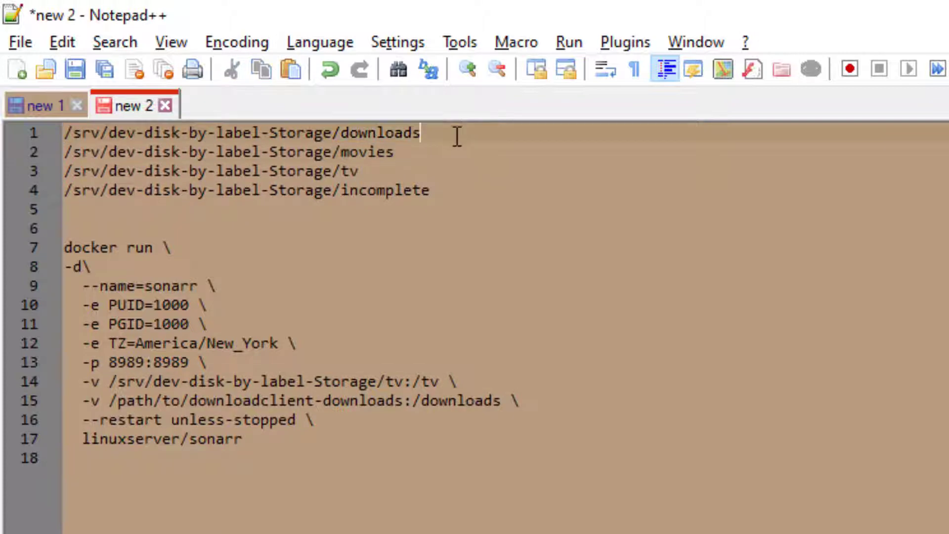
drag(456, 136, 22, 134)
key(ctrl+c)
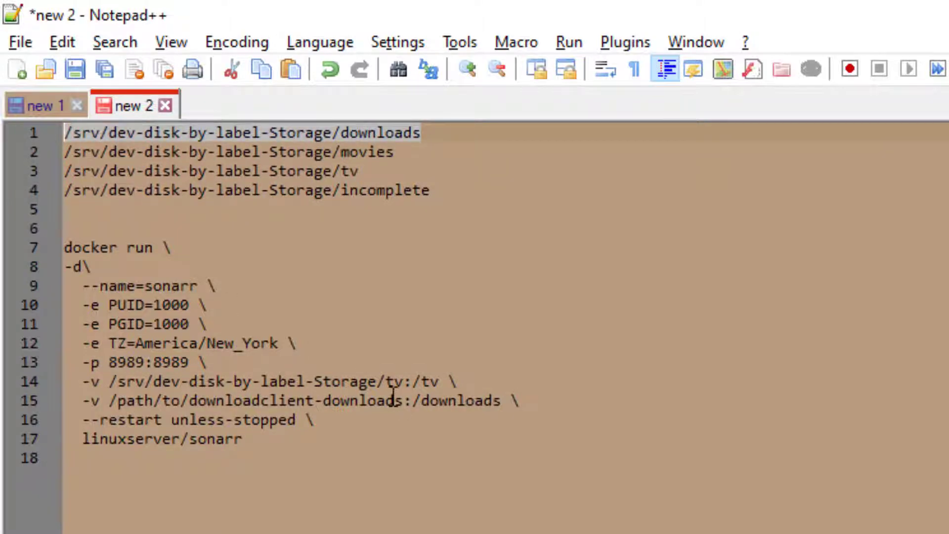
drag(403, 400, 111, 400)
key(ctrl+v)
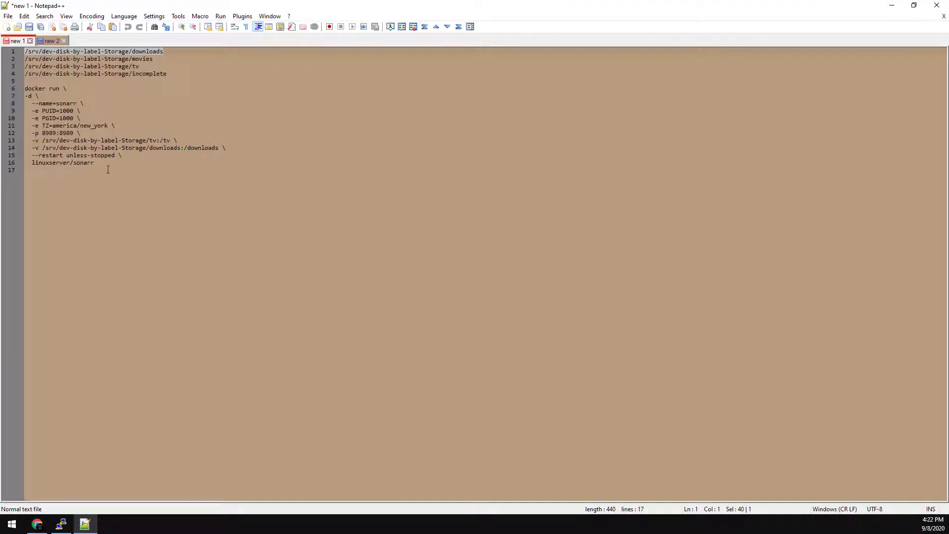
Copy the finished docker run command and run it in the PuTTY shell to create the sonarr container
drag(107, 169, 2, 88)
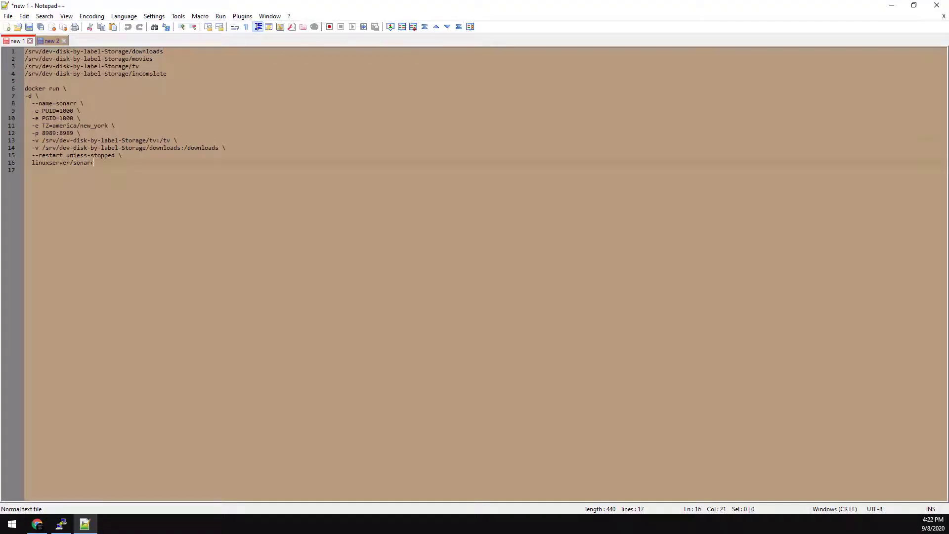
right_click(52, 110)
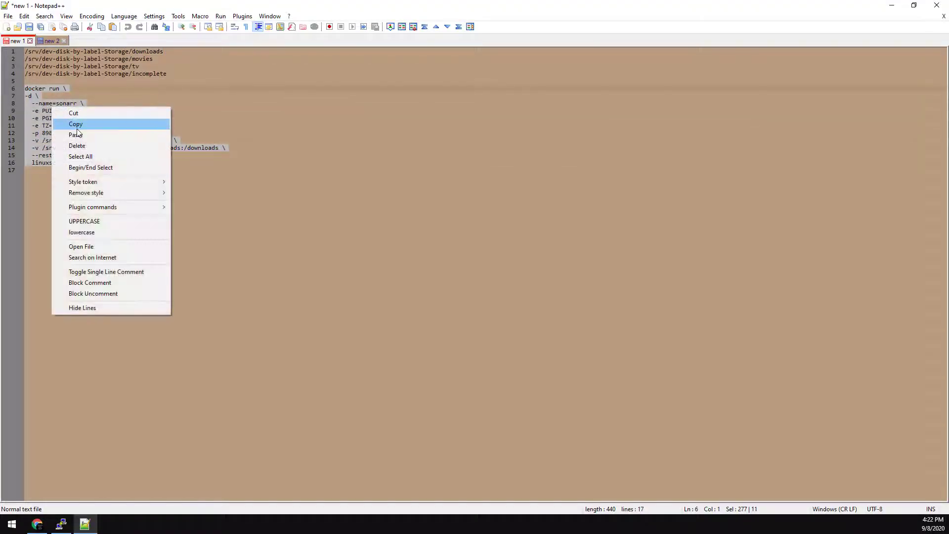
click(76, 123)
click(61, 524)
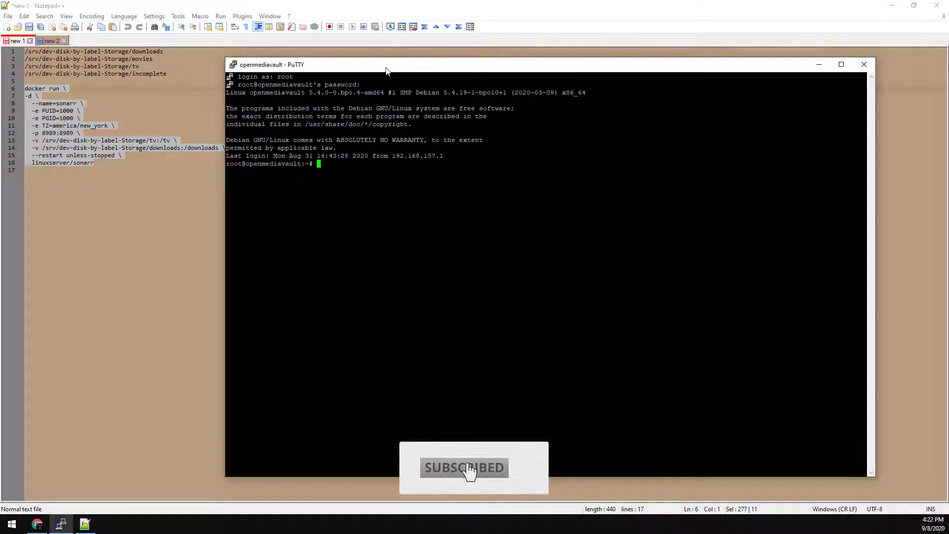
key(shift+Insert)
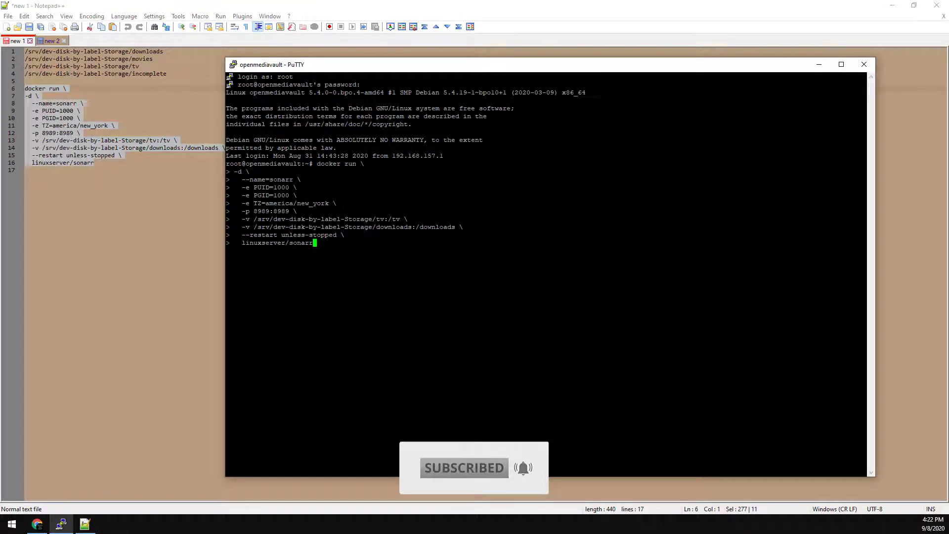
key(Return)
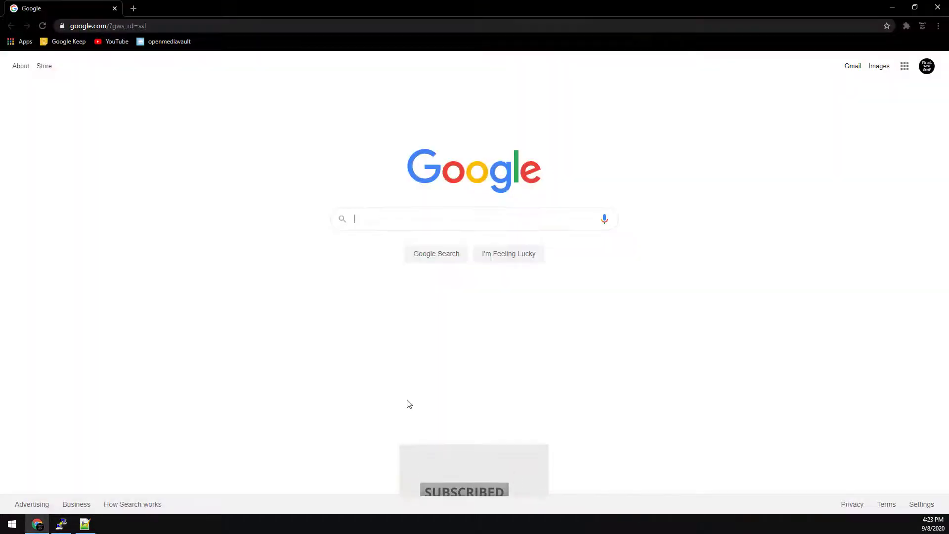
Go to the Portainer web interface at 192.168.157.128:9000
key(ctrl+l)
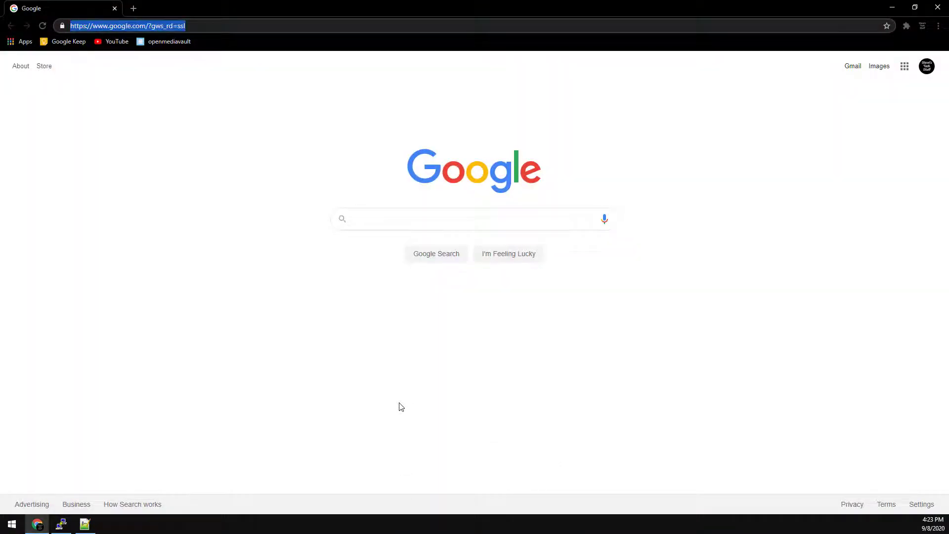
text(192.168.157.128)
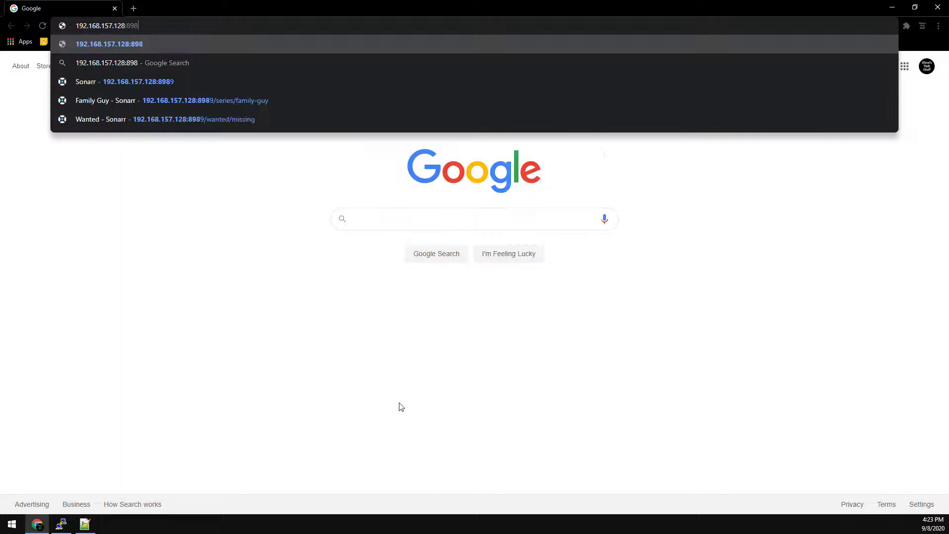
text(:)
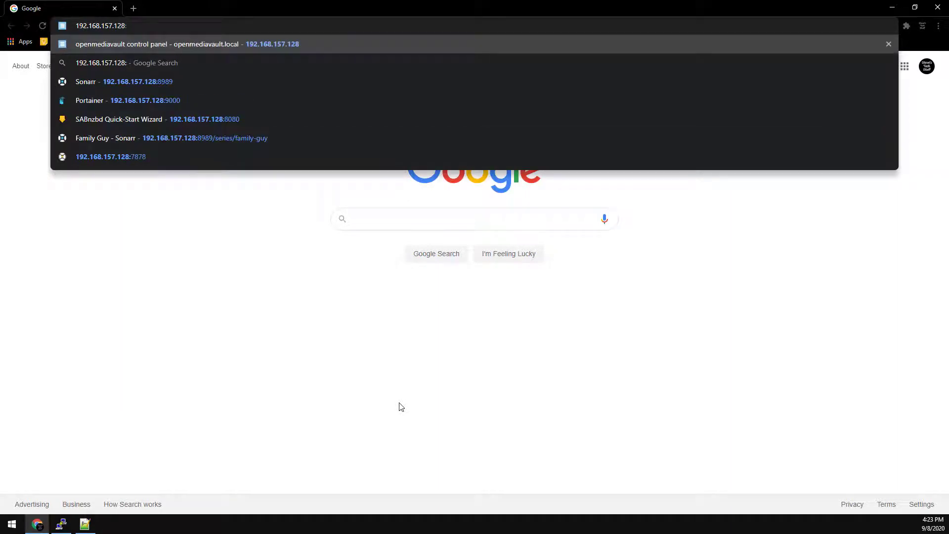
text(900)
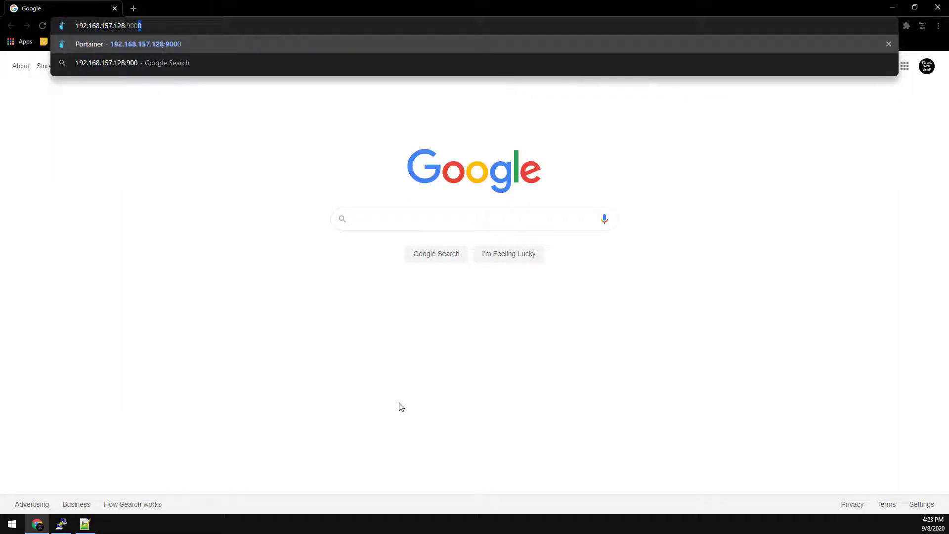
text(0)
key(Return)
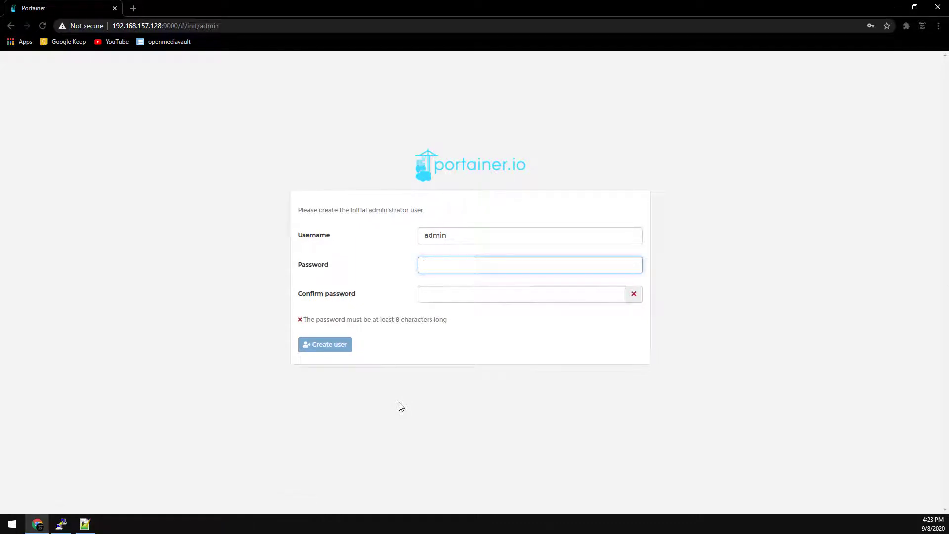
Create the initial Portainer admin user with a password and its confirmation
key(shift+Tab)
key(Tab)
text(**********)
key(Tab)
text(**********)
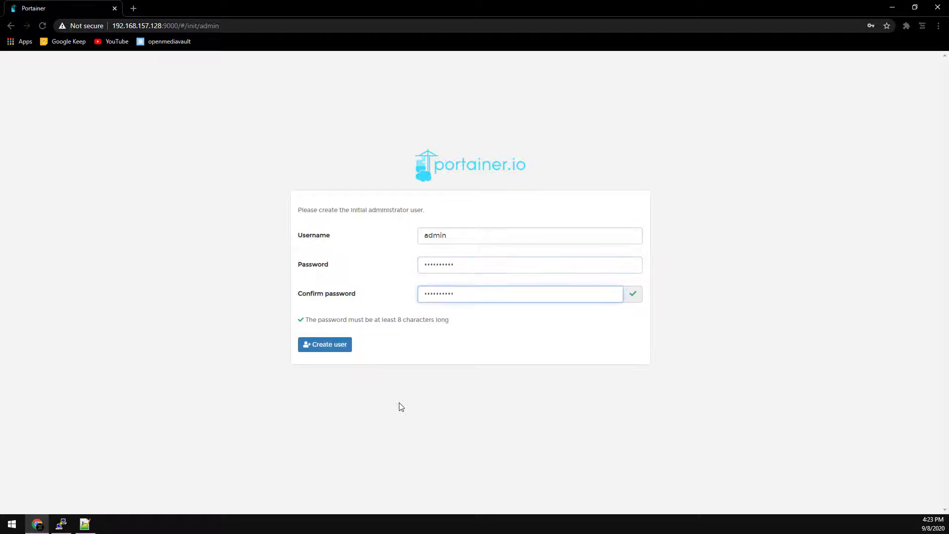
click(352, 346)
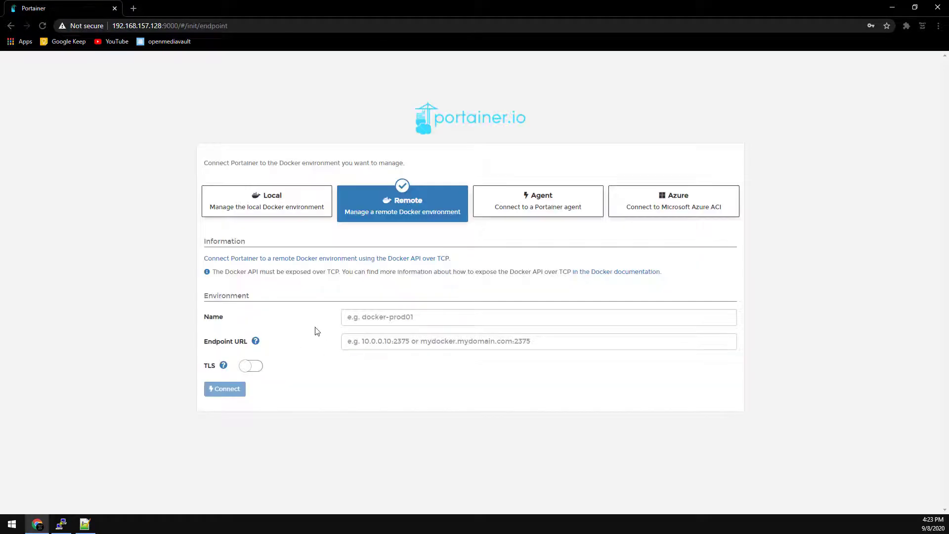
Connect Portainer to the local Docker environment and show its container list with sonarr and portainer
click(279, 211)
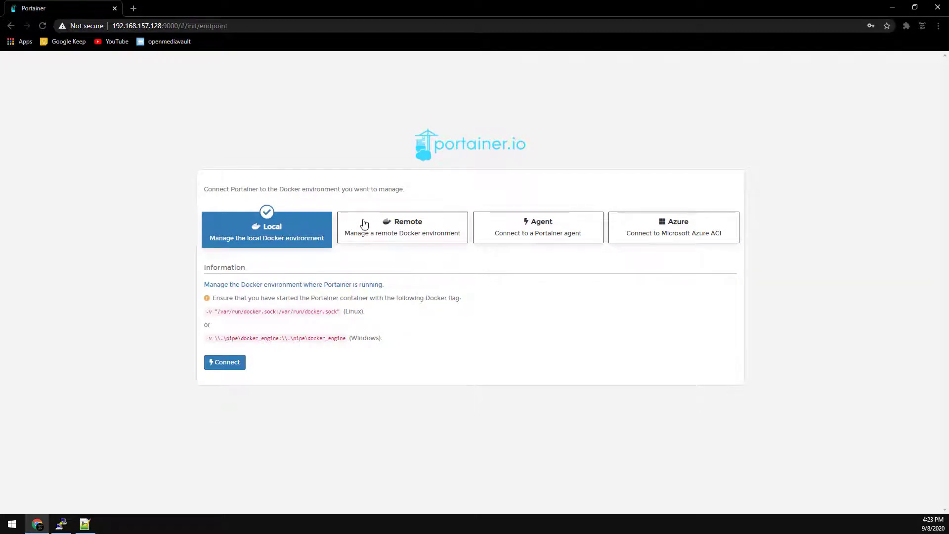
click(216, 363)
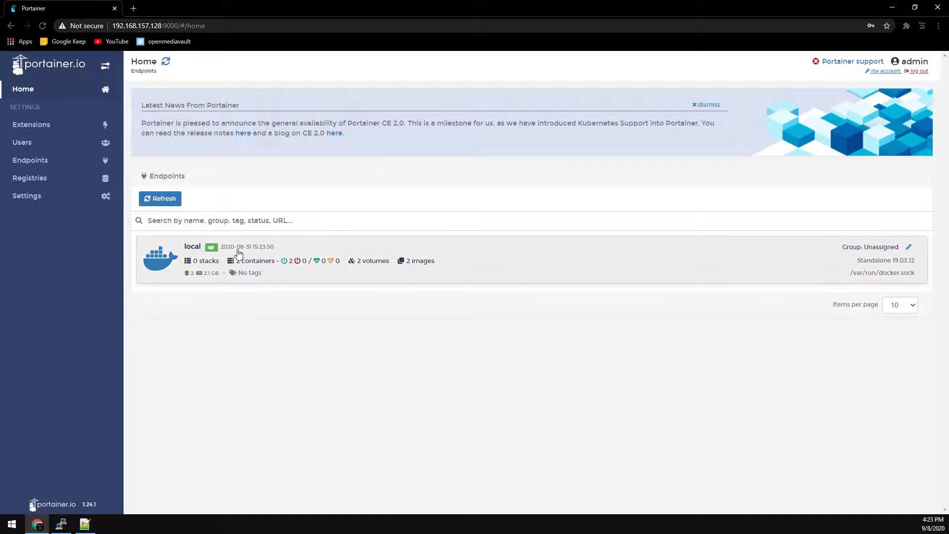
click(238, 254)
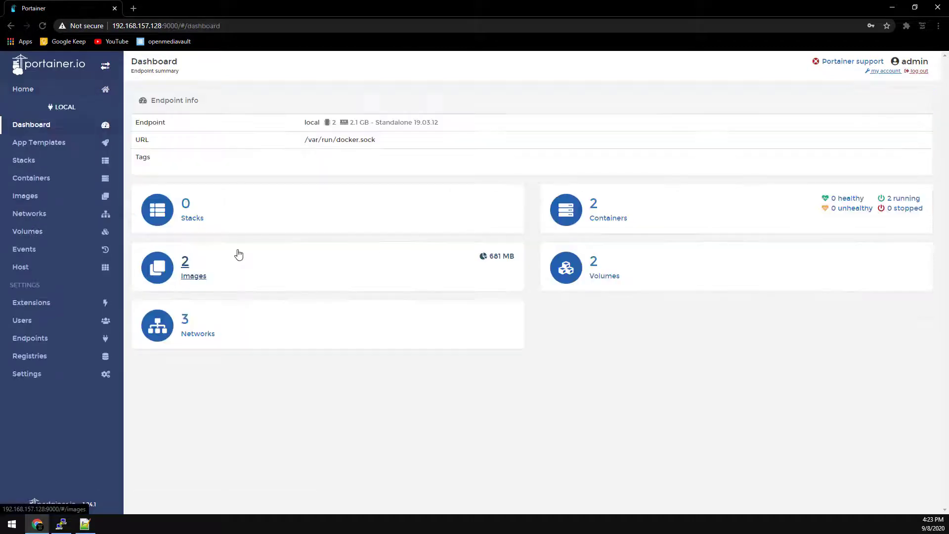
click(599, 220)
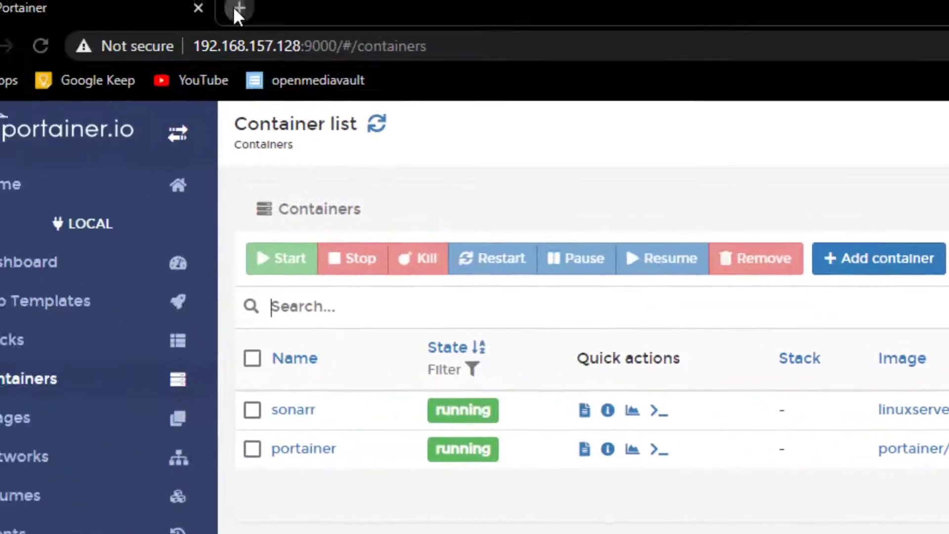
Start a new browser tab for the Sonarr interface at 192.168.157.128:8989
click(320, 19)
text(192.16)
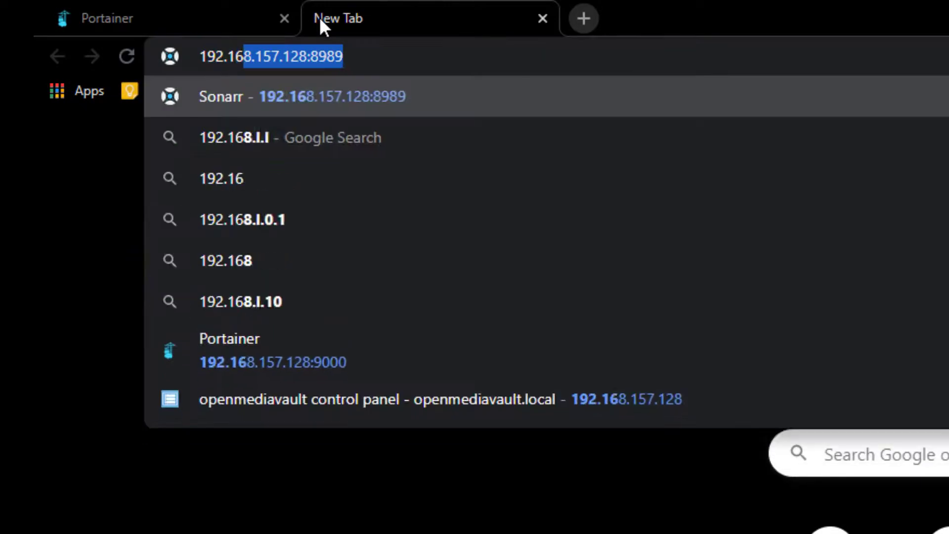
text(8.157.128)
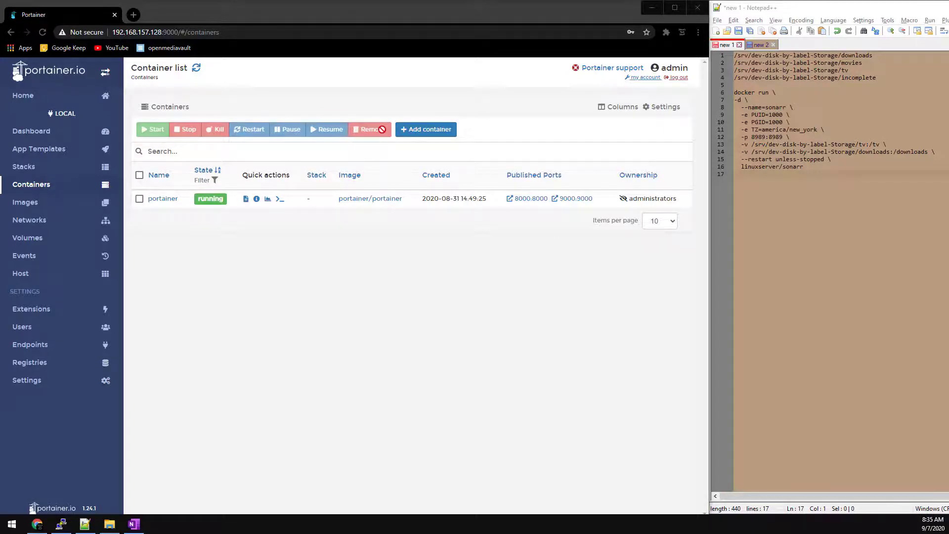
Begin a new container named sonarr using the linuxserver/sonarr image
click(414, 128)
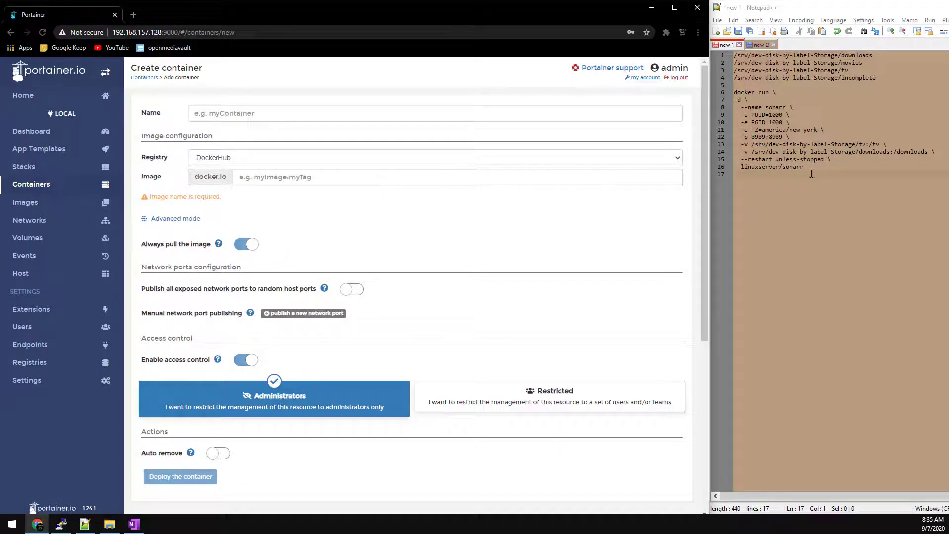
drag(811, 174, 734, 166)
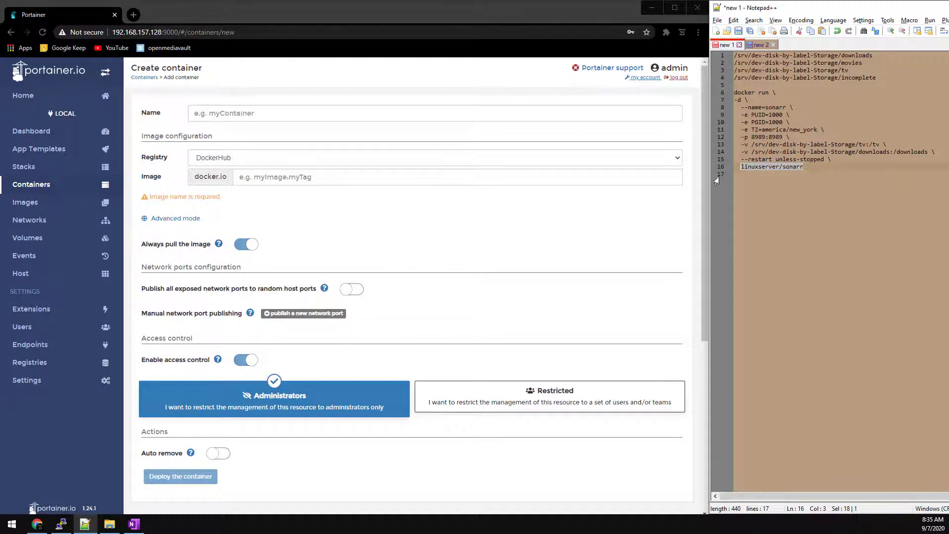
click(221, 117)
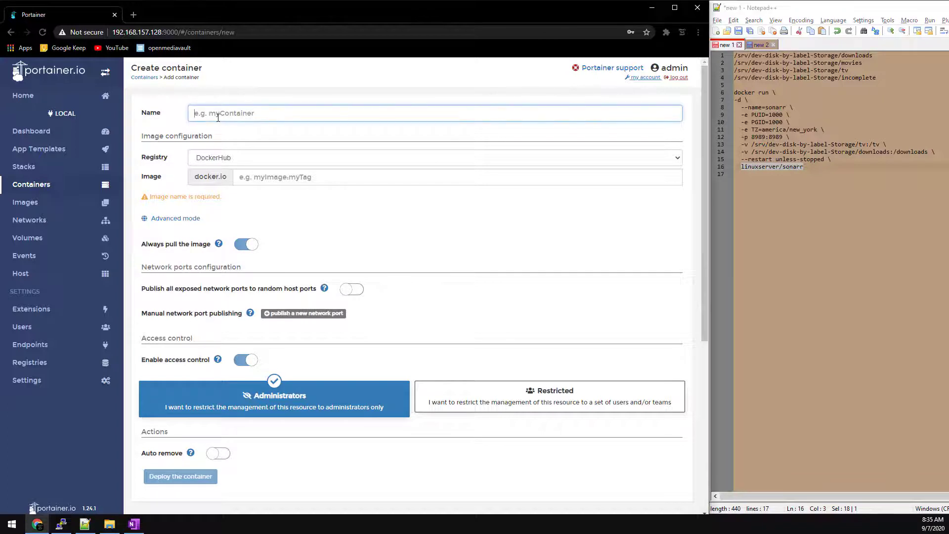
text(sonarr)
key(Tab)
key(ctrl+v)
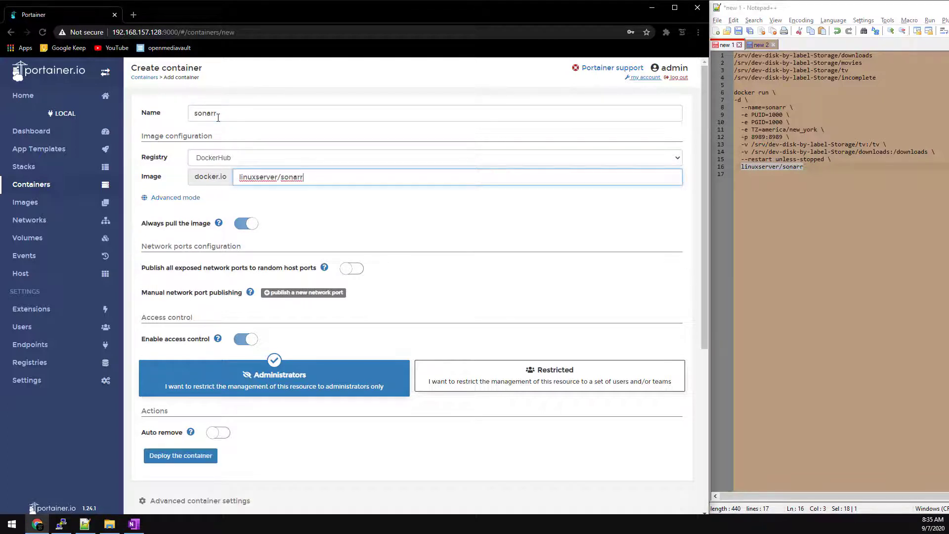
Publish a network port mapping host 8989 to container 8989
click(292, 293)
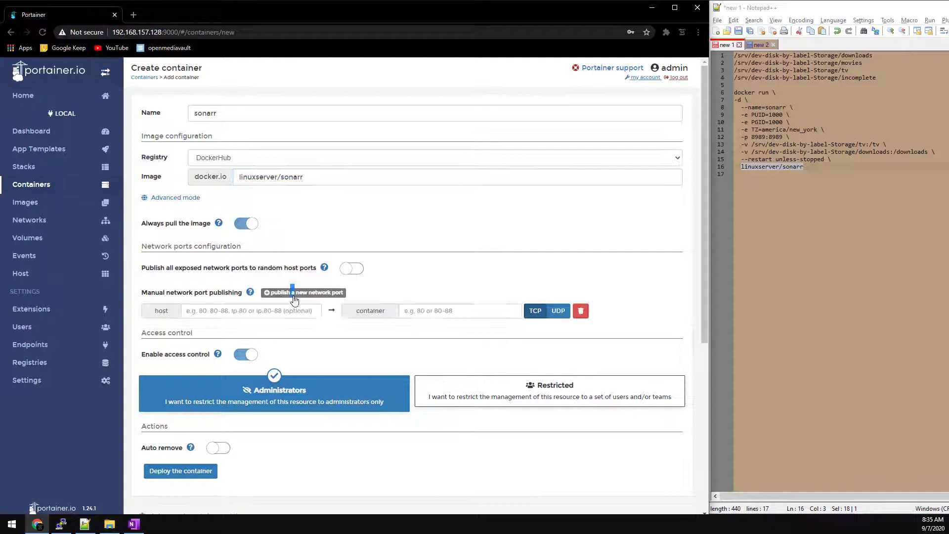
click(274, 308)
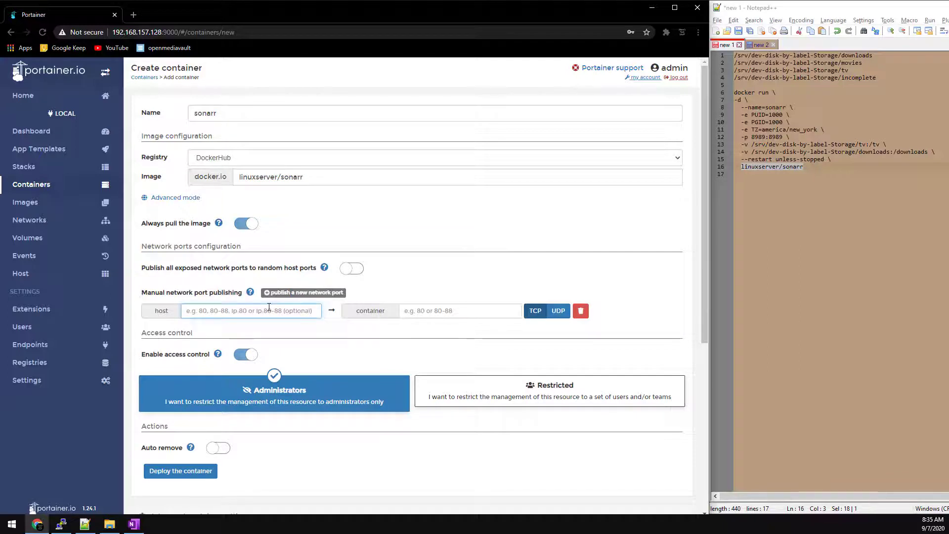
text(8989)
key(Tab)
text(89898)
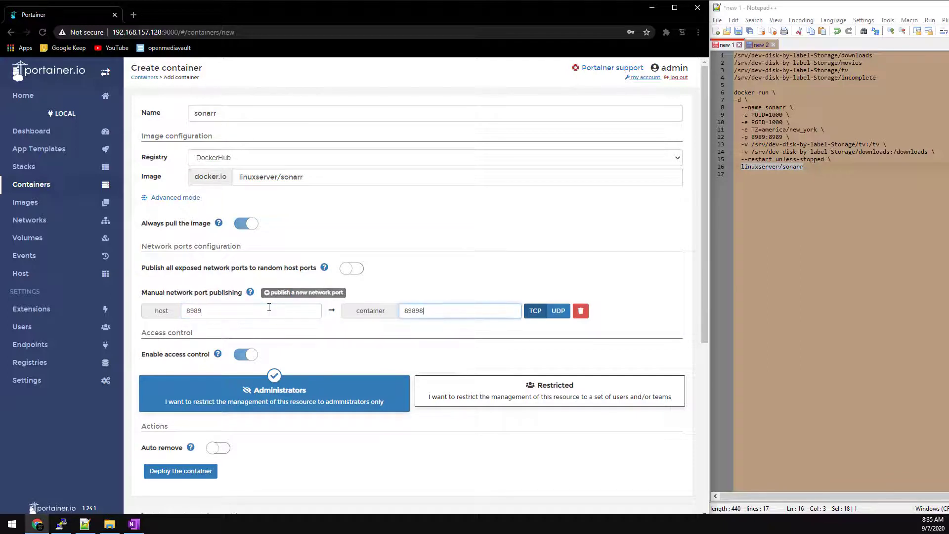
scroll(333, 250, down, 4)
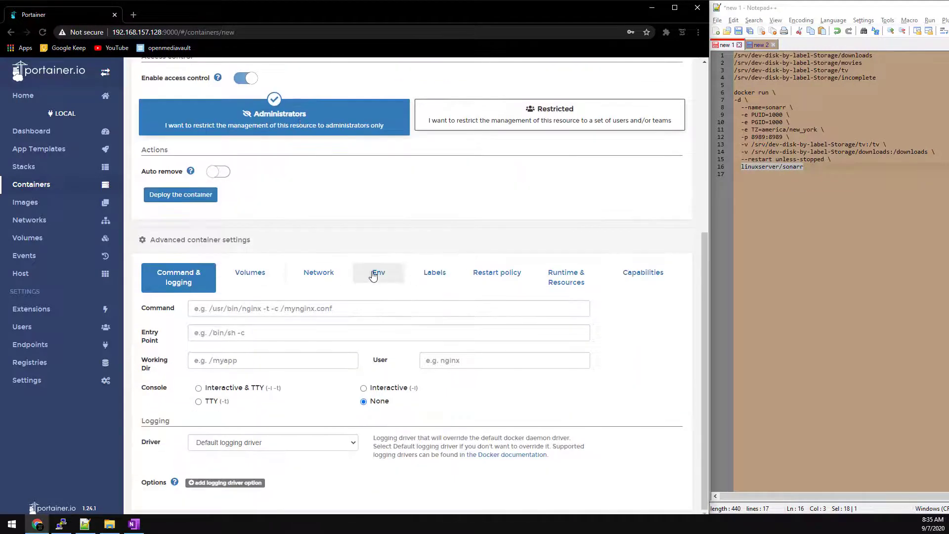
Add an environment variable and bind-mount the /tv and /downloads container folders to host paths
click(378, 273)
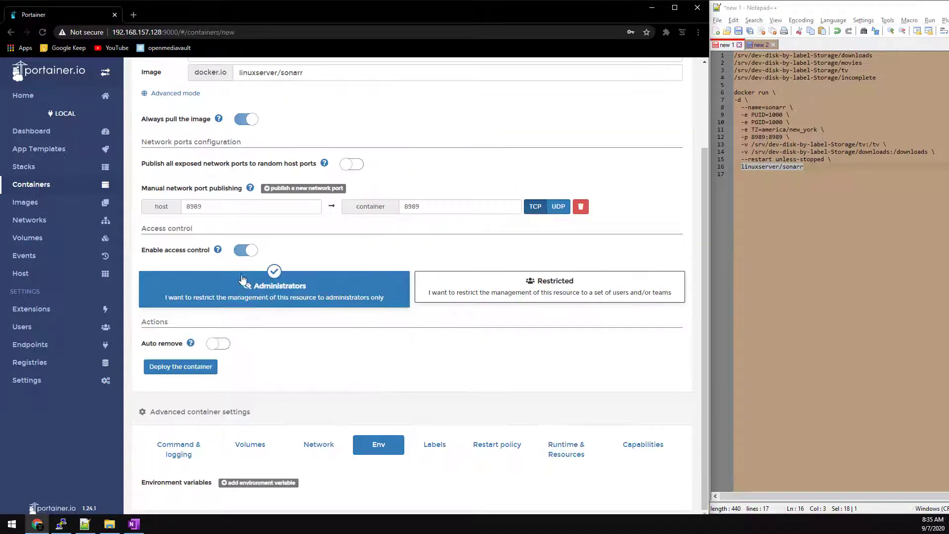
click(257, 483)
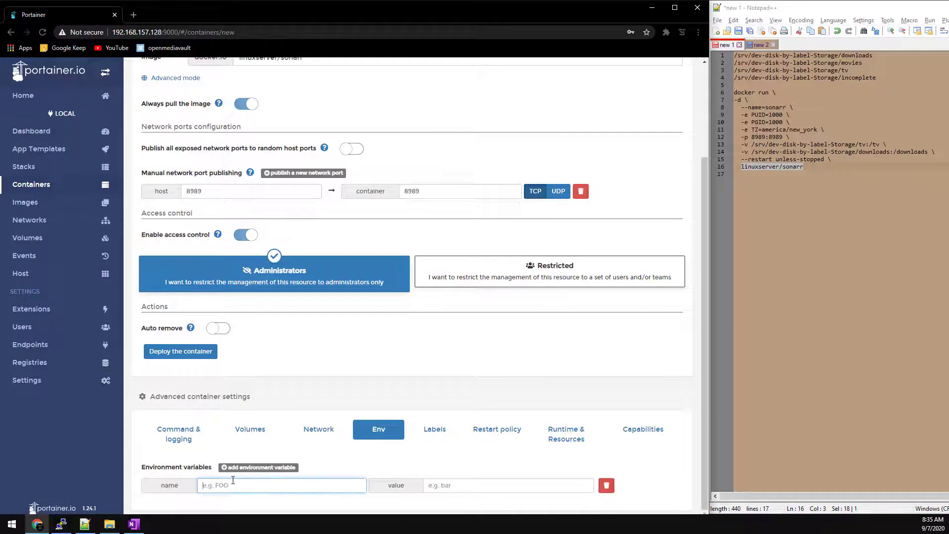
text(PUID)
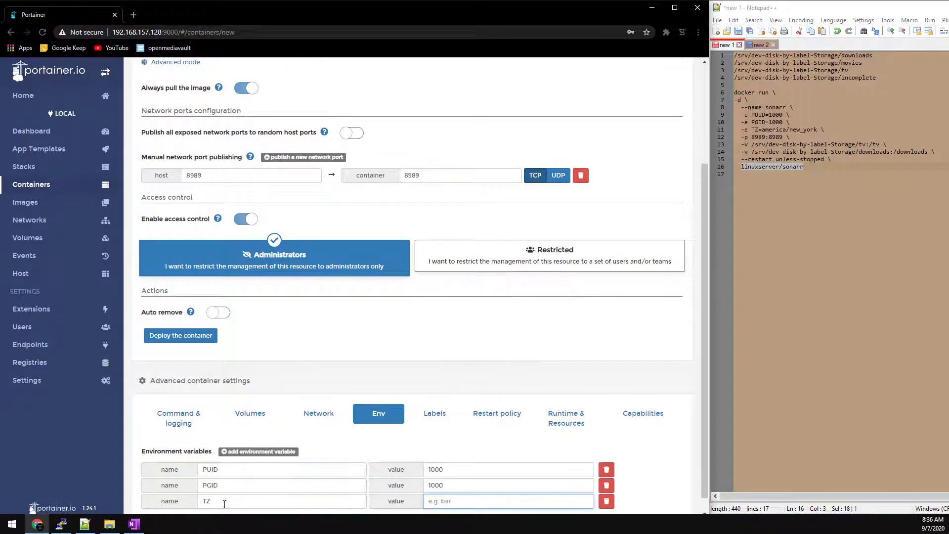
click(250, 413)
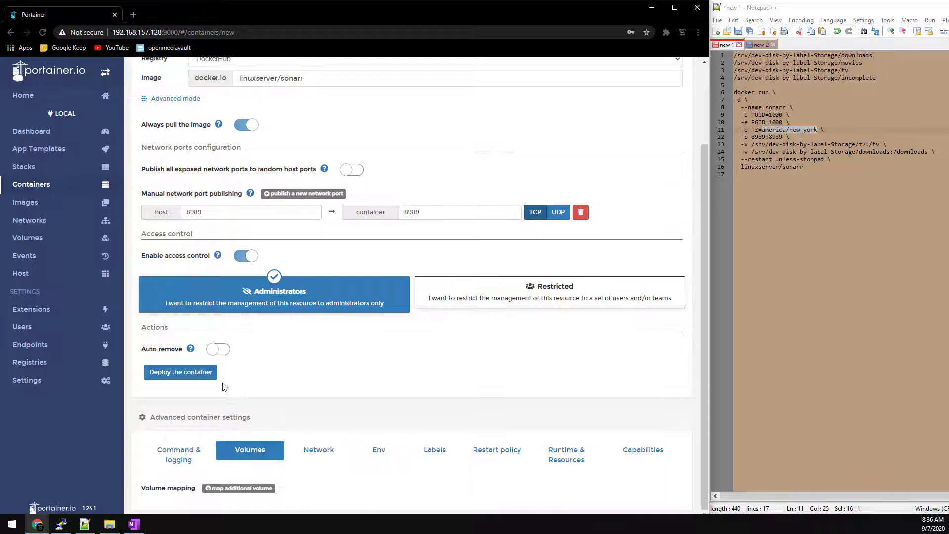
click(234, 489)
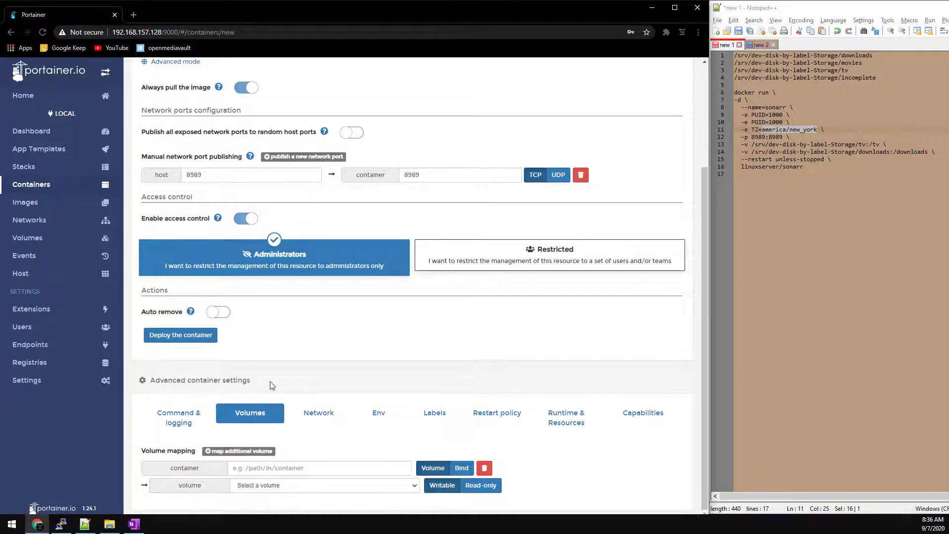
click(299, 467)
text(/tv)
click(461, 468)
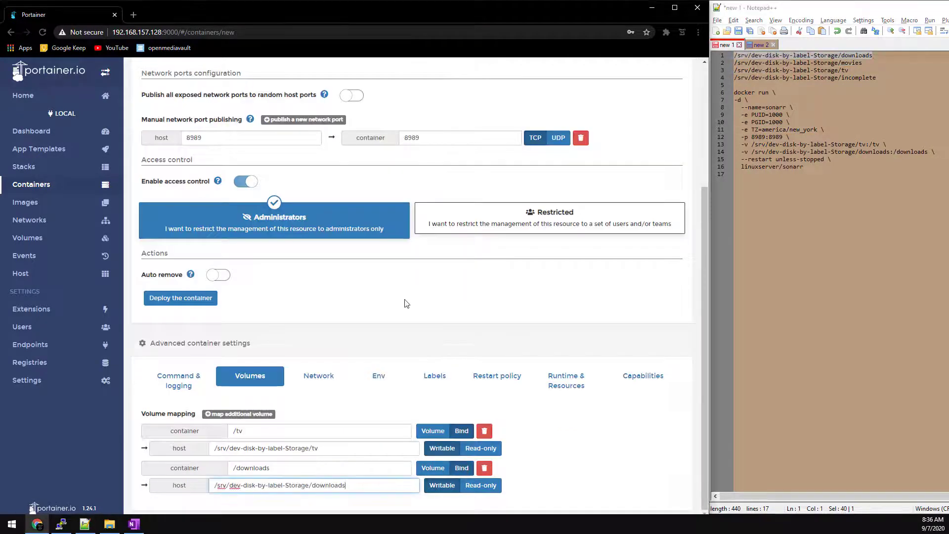
Set the restart policy to Unless stopped and deploy the sonarr container
click(502, 378)
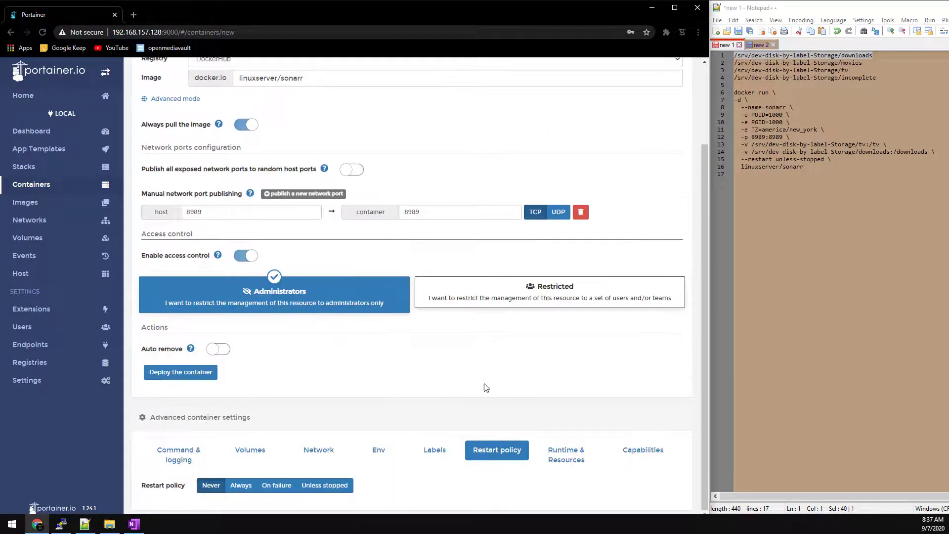
click(328, 486)
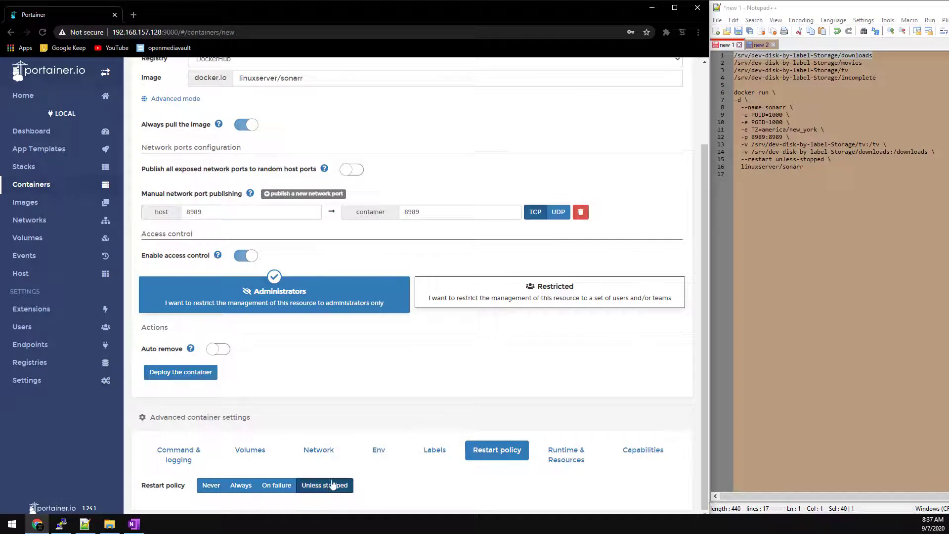
click(189, 379)
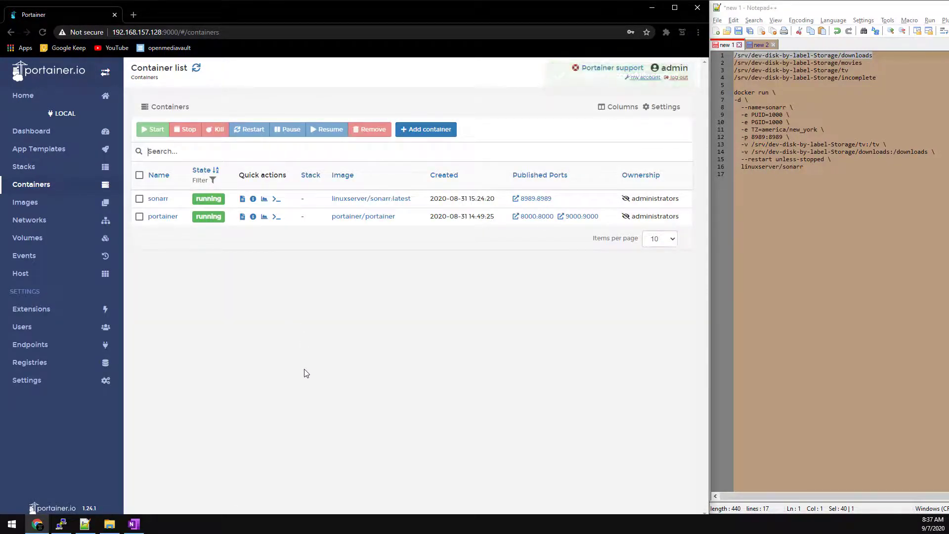
Load the Sonarr web page at the server IP on port 8989 in a new tab
click(132, 14)
text(192)
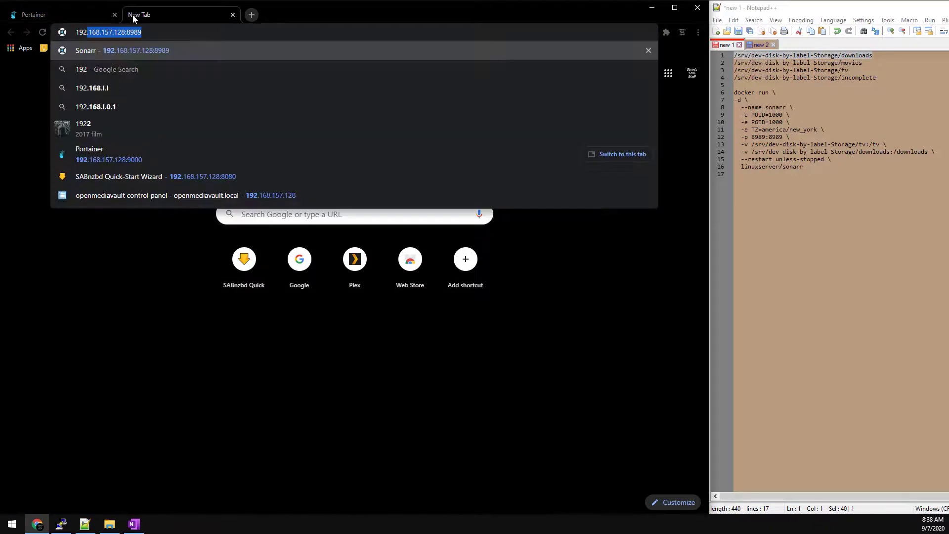
text(.168.157.128)
key(Return)
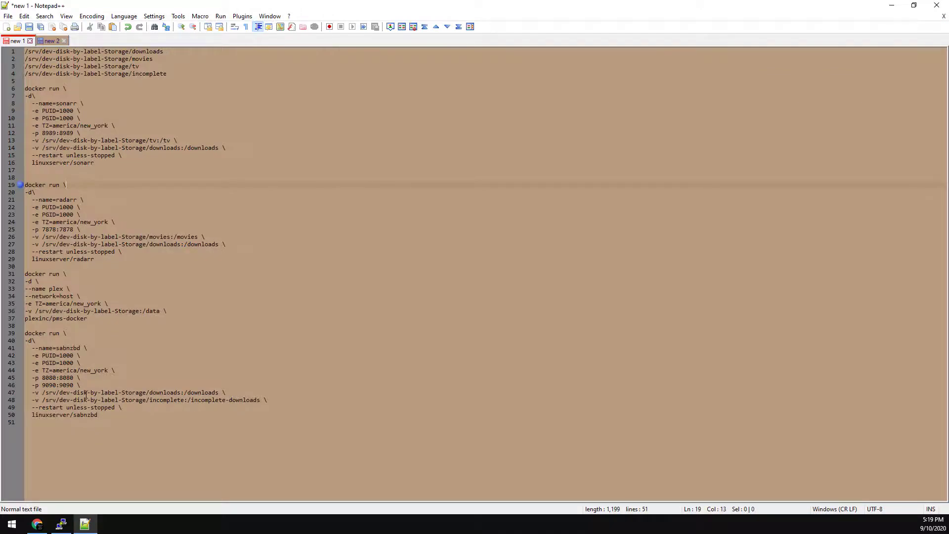
Run the radarr, plex and sabnzbd docker run commands from Notepad++ in PuTTY and refresh Portainer's container list
drag(125, 420, 28, 181)
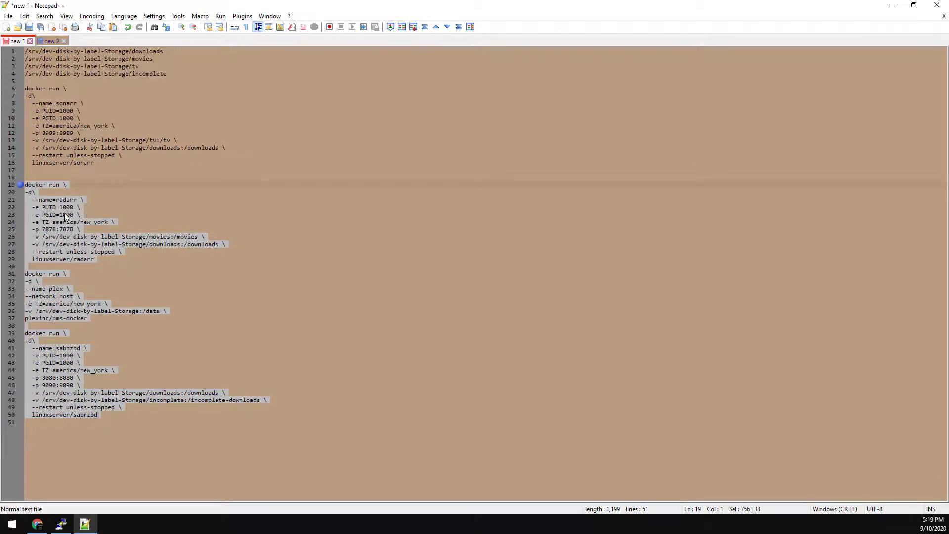
right_click(64, 212)
click(149, 227)
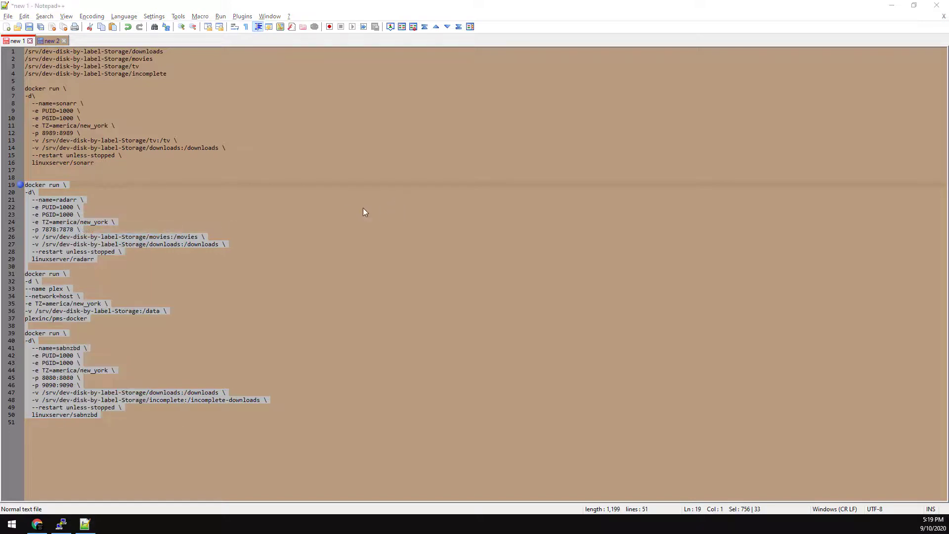
click(61, 525)
key(shift+Insert)
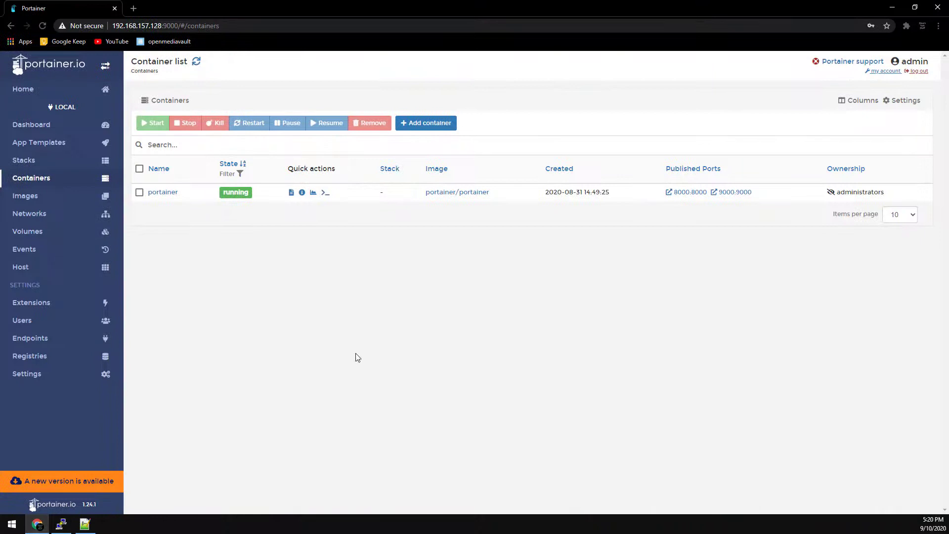
key(F5)
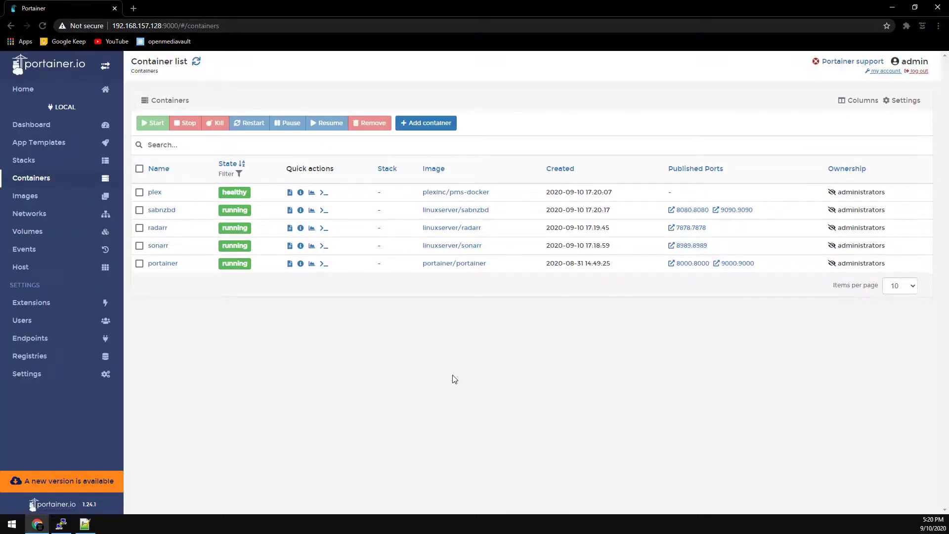
Load Sonarr at 192.168.157.128:8989 in a new tab
key(ctrl+t)
text(http://192.168.157.128/)
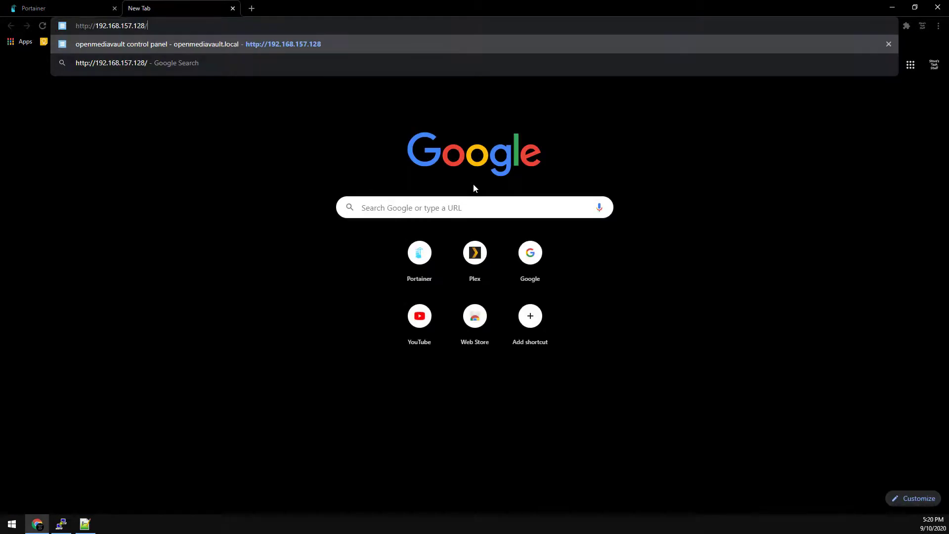
key(ctrl+a)
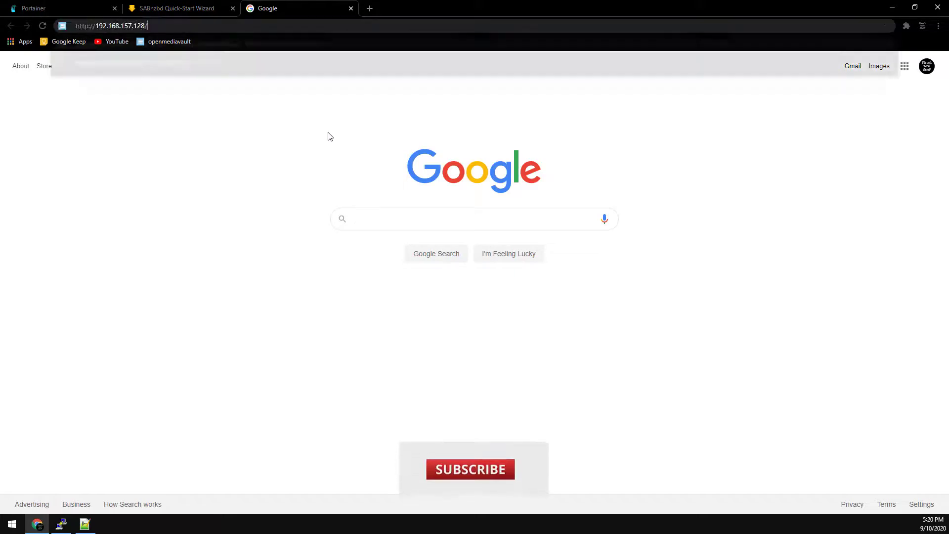
key(BackSpace)
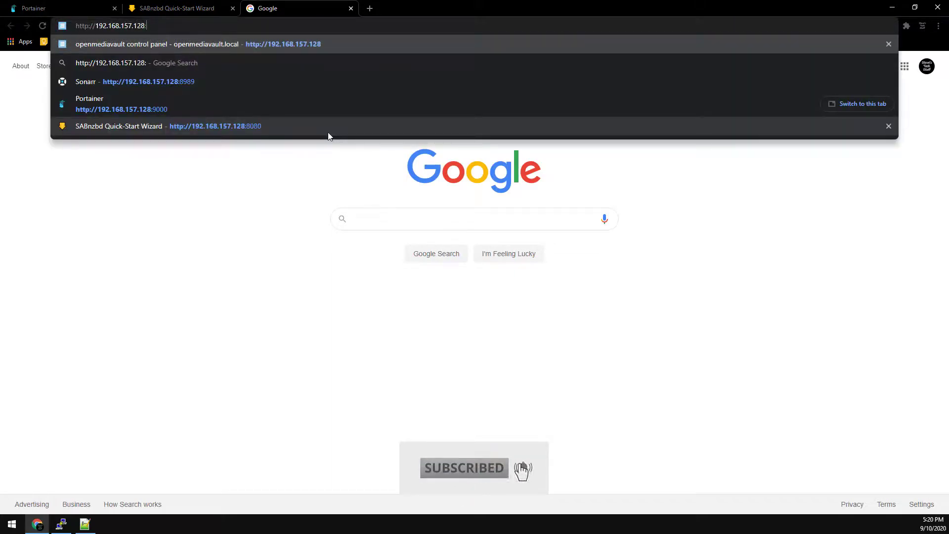
text(:89)
key(Return)
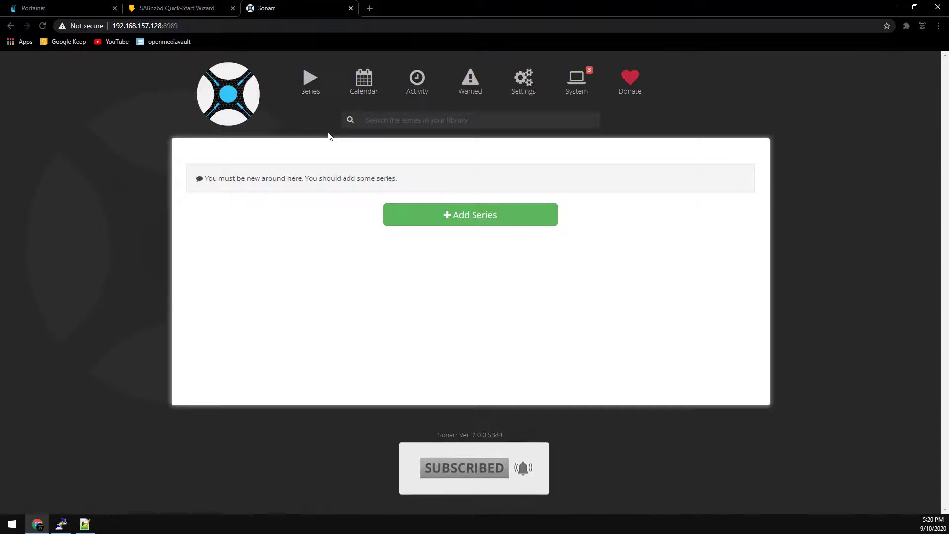
Load Radarr on port 7878 in another tab, leaving a fresh tab ready for Plex
key(ctrl+t)
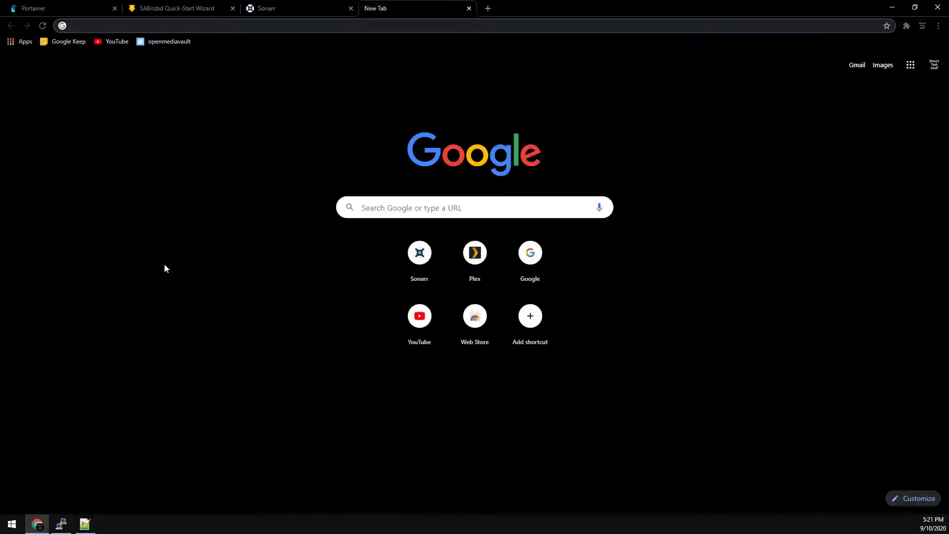
text(http://192.168.157.128)
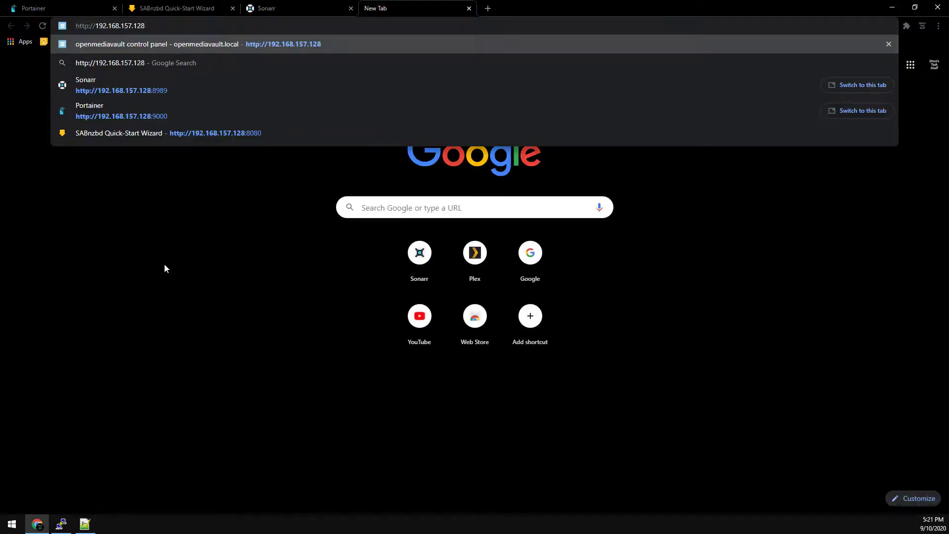
text(:7878)
key(Return)
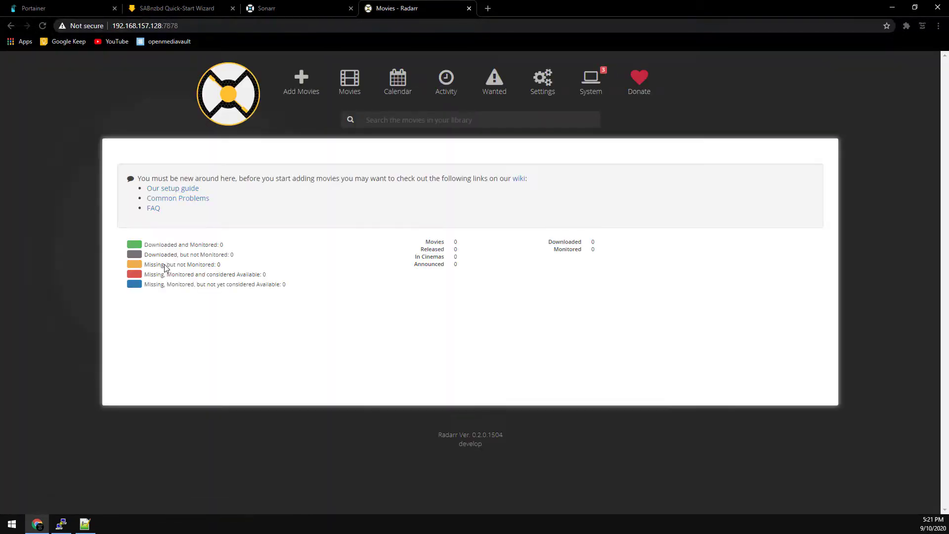
key(ctrl+t)
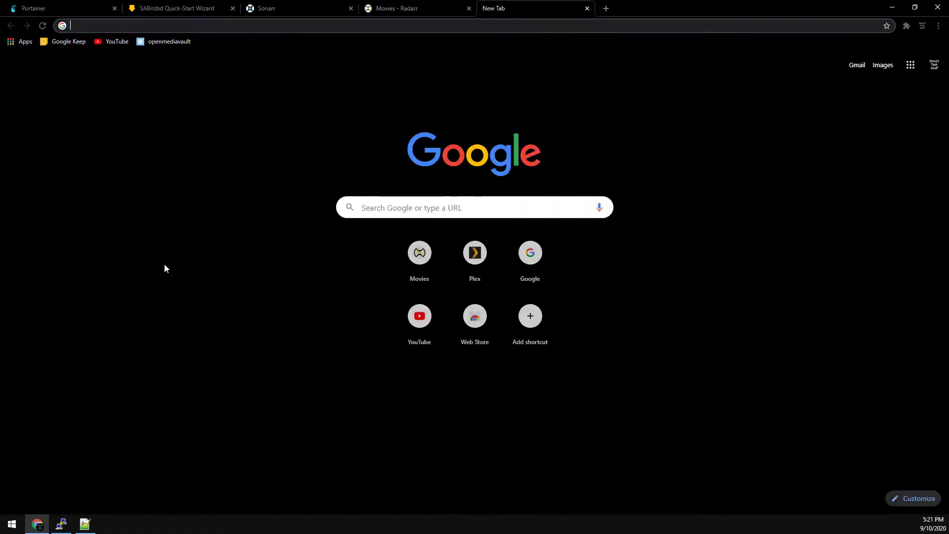
text(192.168.157.128)
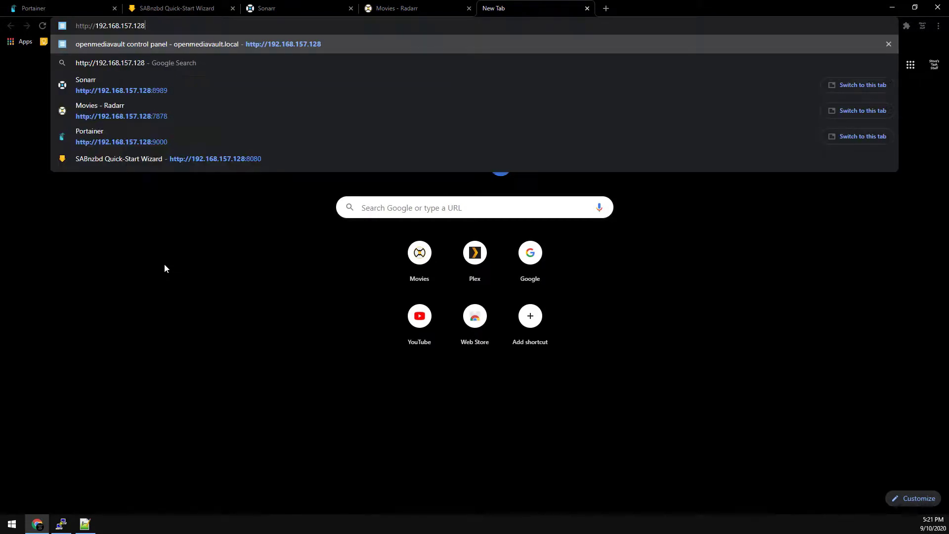
text(:32400/web/index.html#!/setup/51fefcedc1564bc01c0e8d7c32ffc274a8521d55)
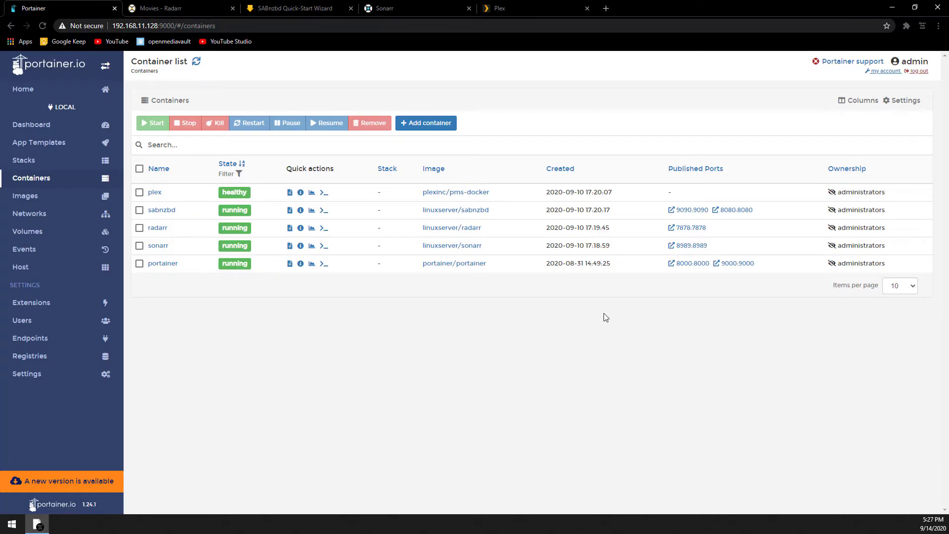
After loading Plex at 192.168.157.128:32400/web, cycle through the open service tabs
key(ctrl+Tab)
key(ctrl+Tab)
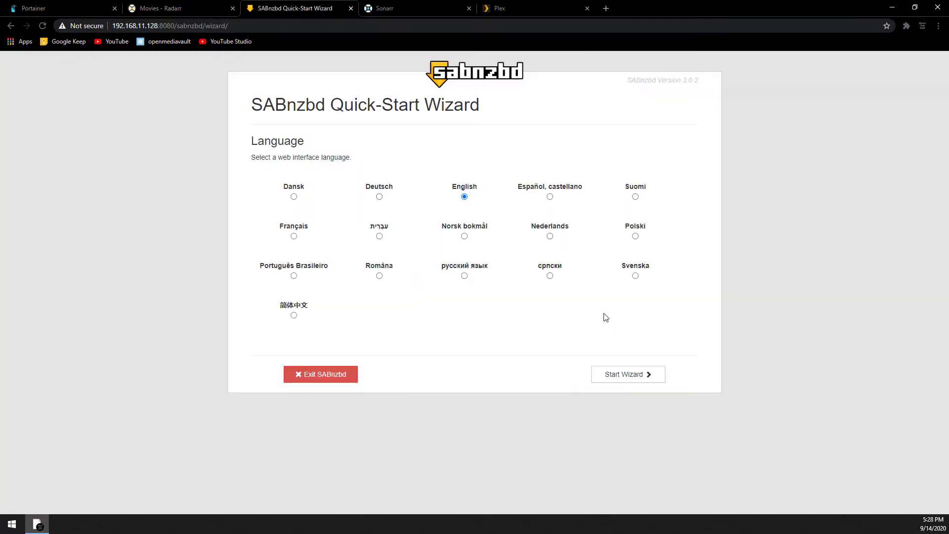
key(ctrl+Tab)
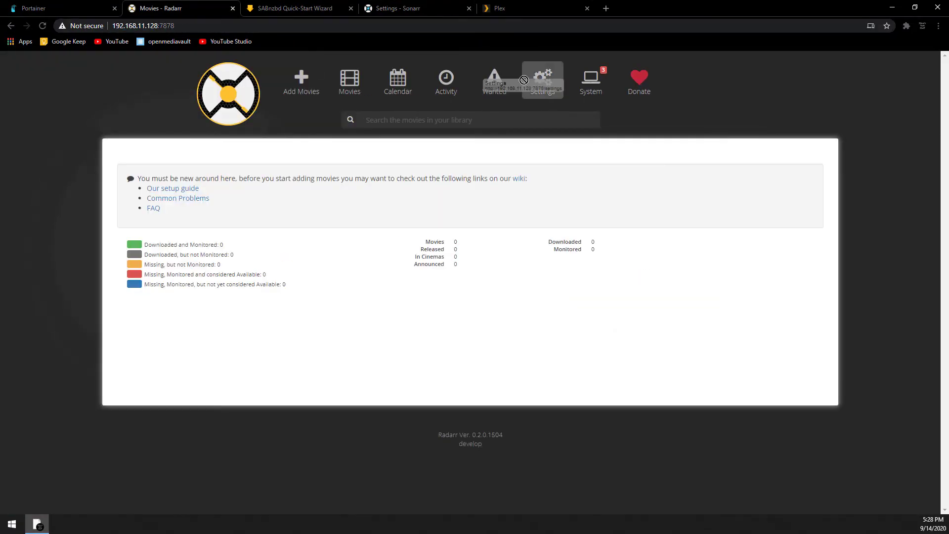